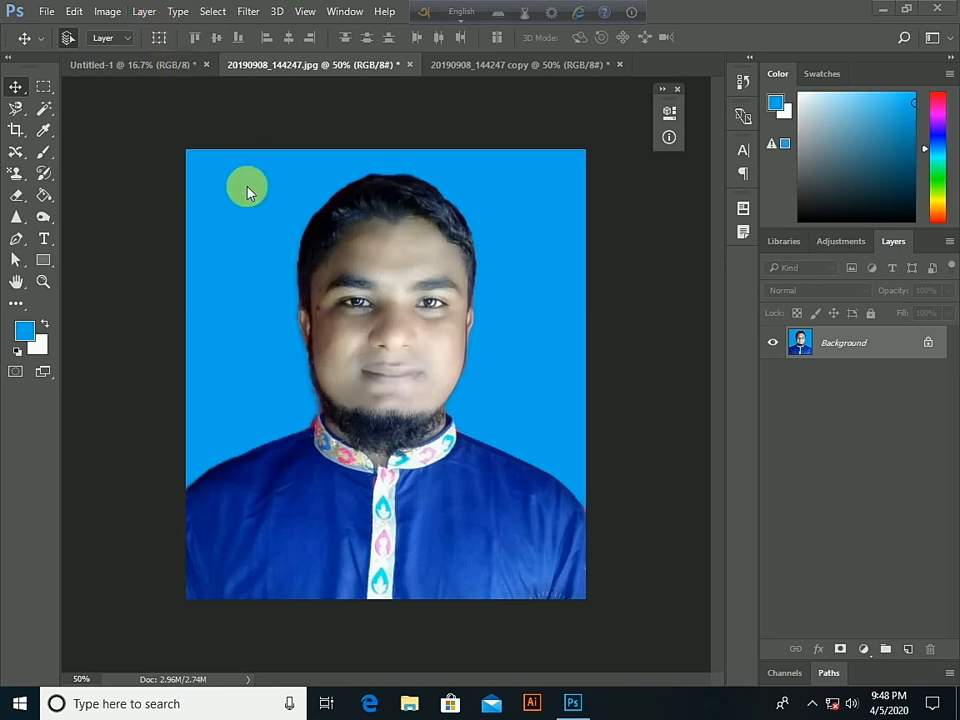
Add a new blank layer above the Background layer of the portrait photo
left_click(141, 12)
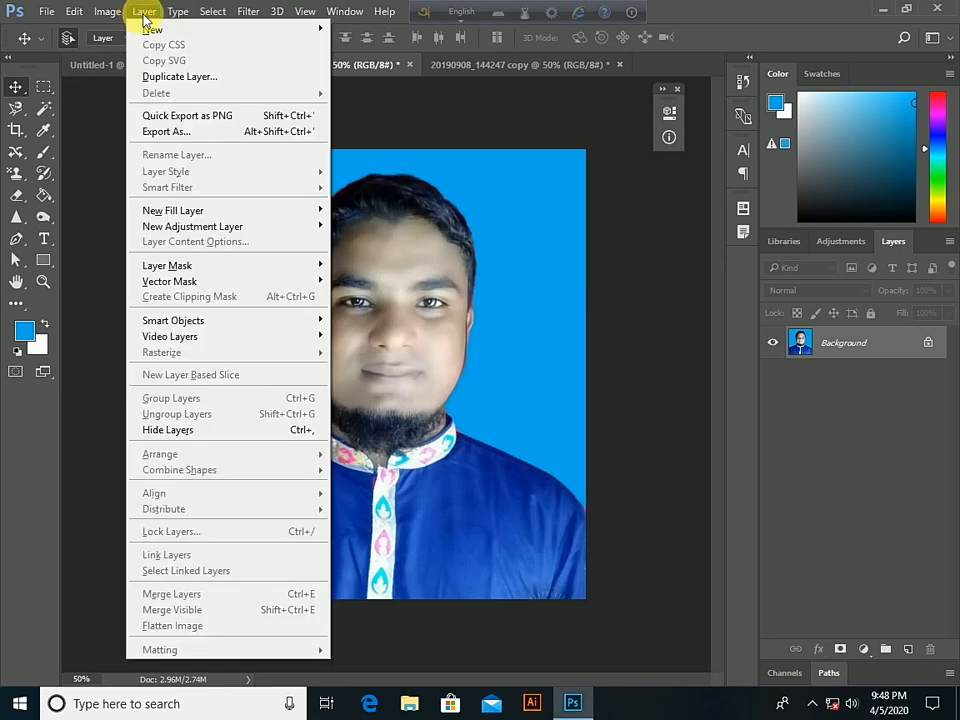
mouse_move(150, 28)
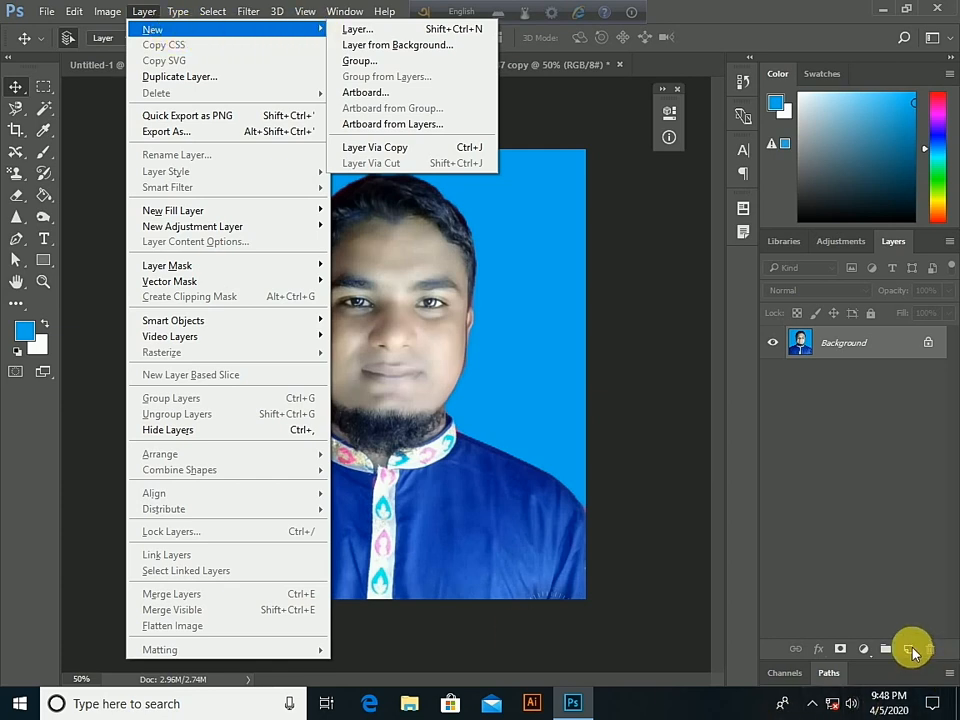
left_click(520, 265)
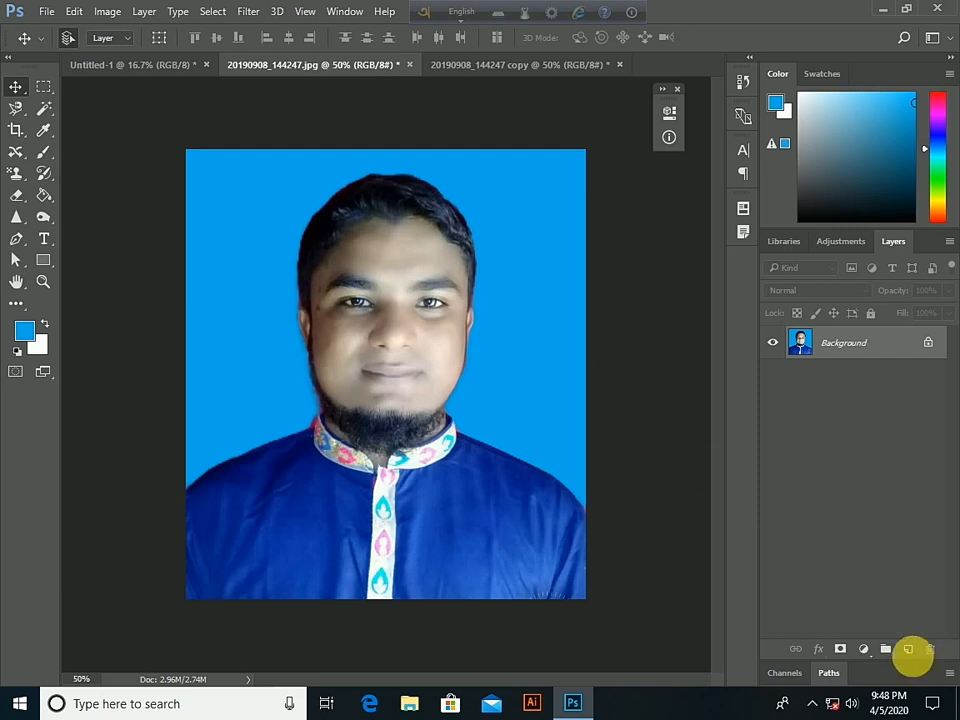
left_click(912, 652)
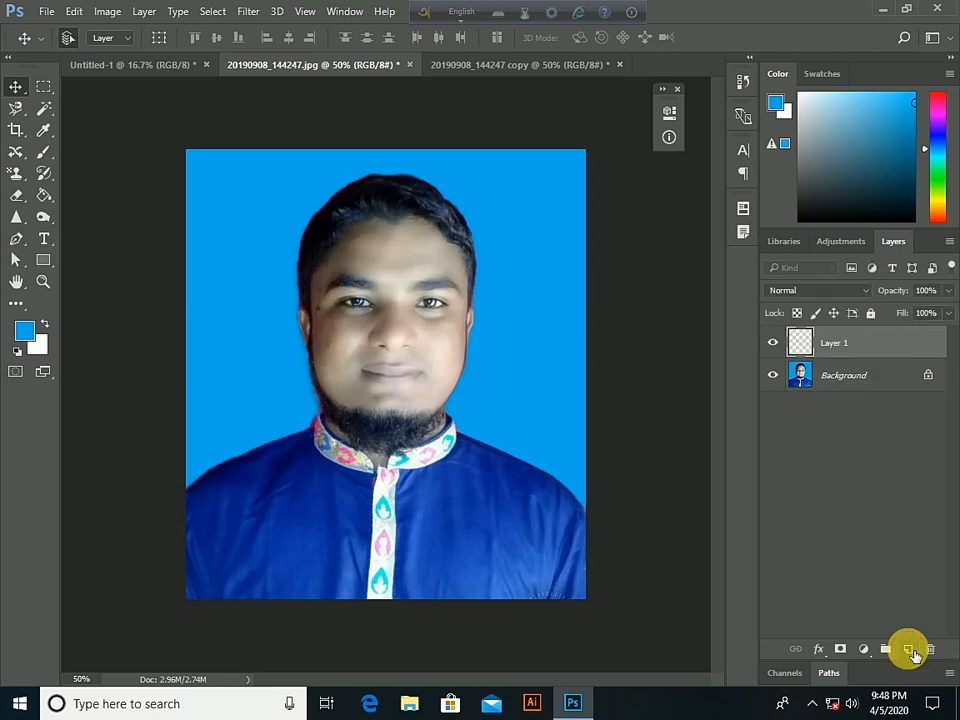
Duplicate Layer 1 within the same document under the name Layer 1 copy
left_click(138, 12)
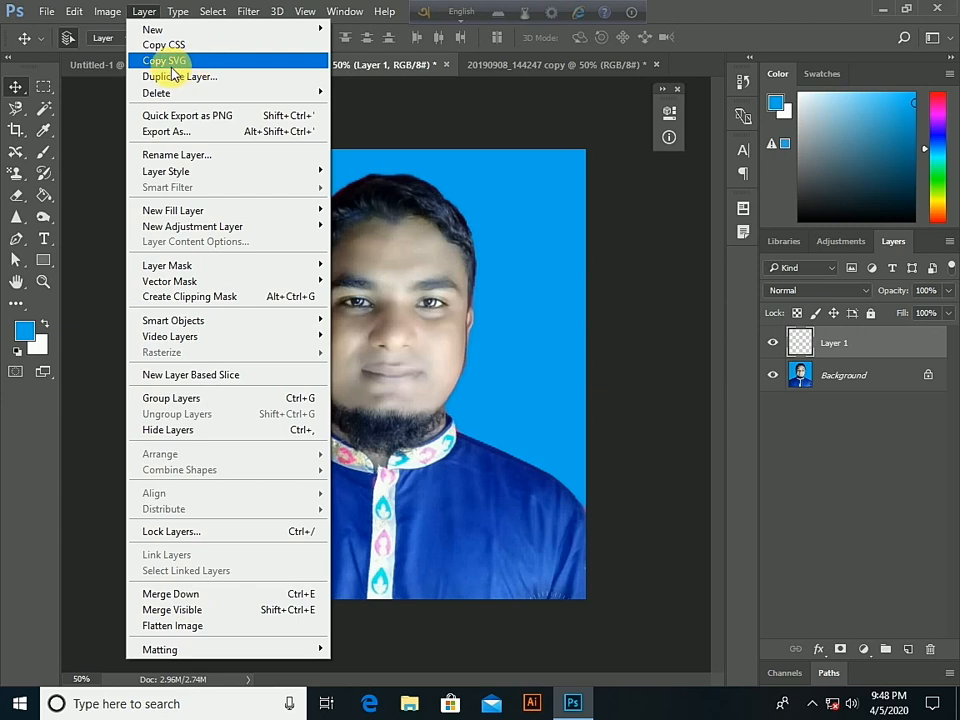
left_click(218, 86)
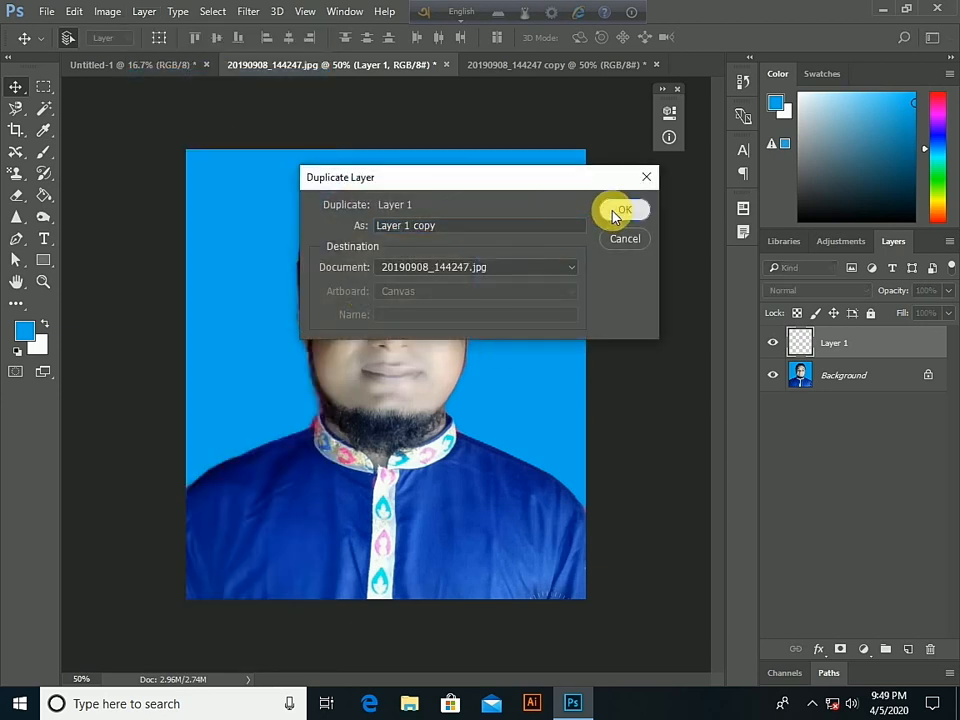
left_click(619, 212)
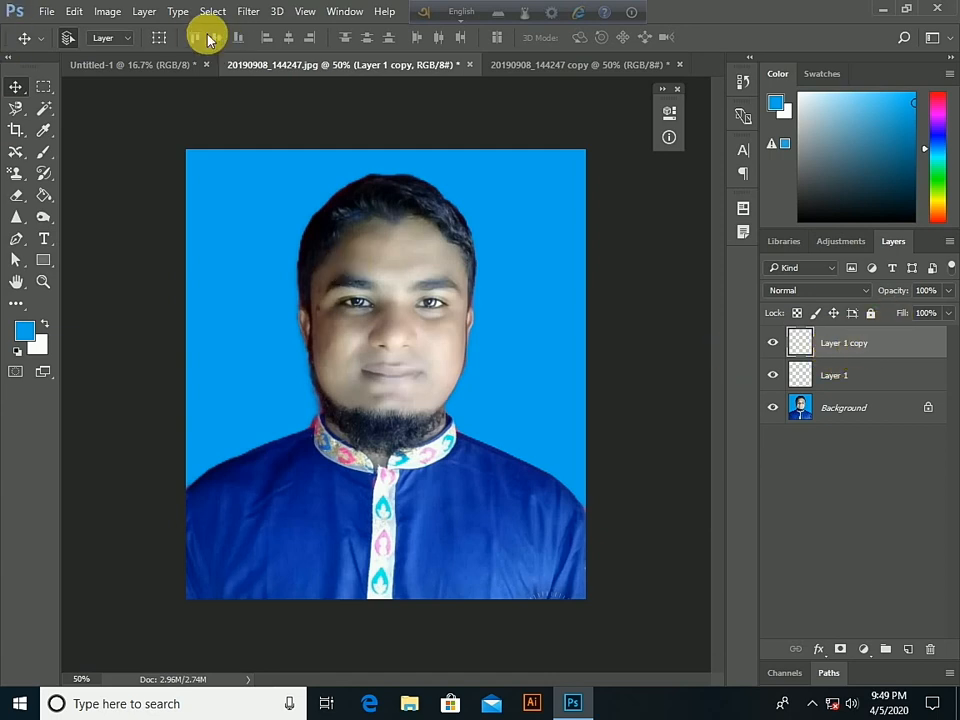
left_click(135, 14)
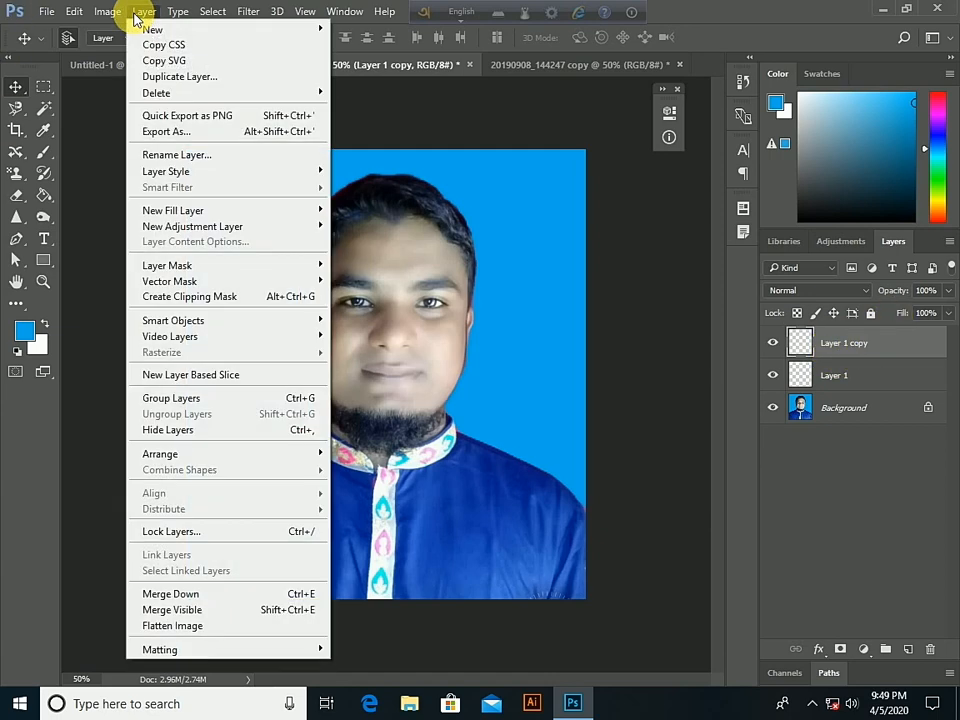
mouse_move(150, 92)
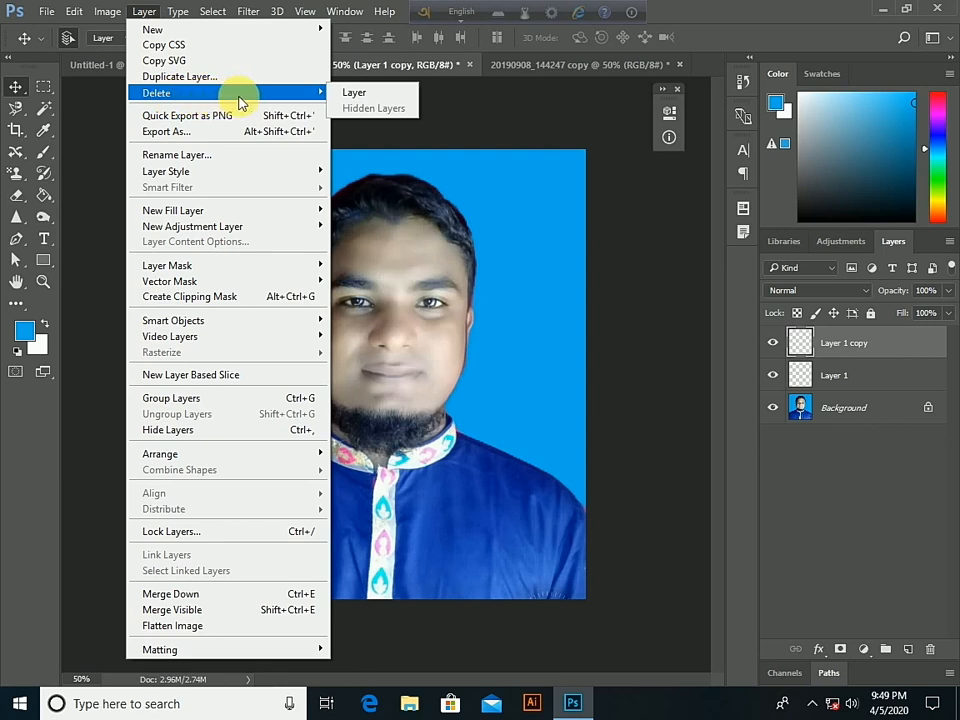
left_click(875, 373)
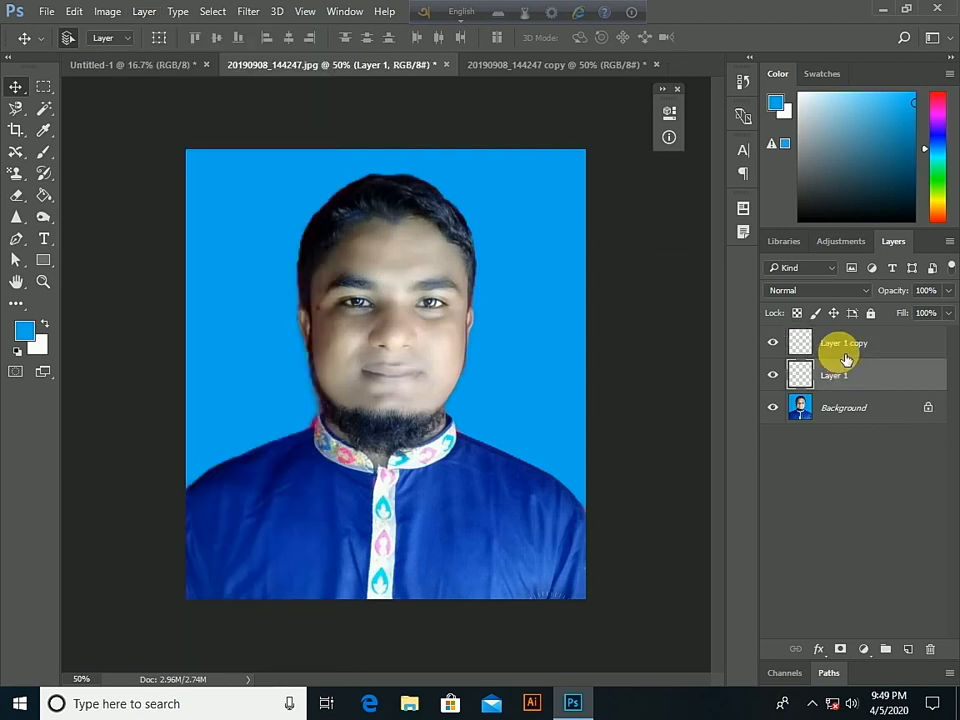
left_click(940, 655)
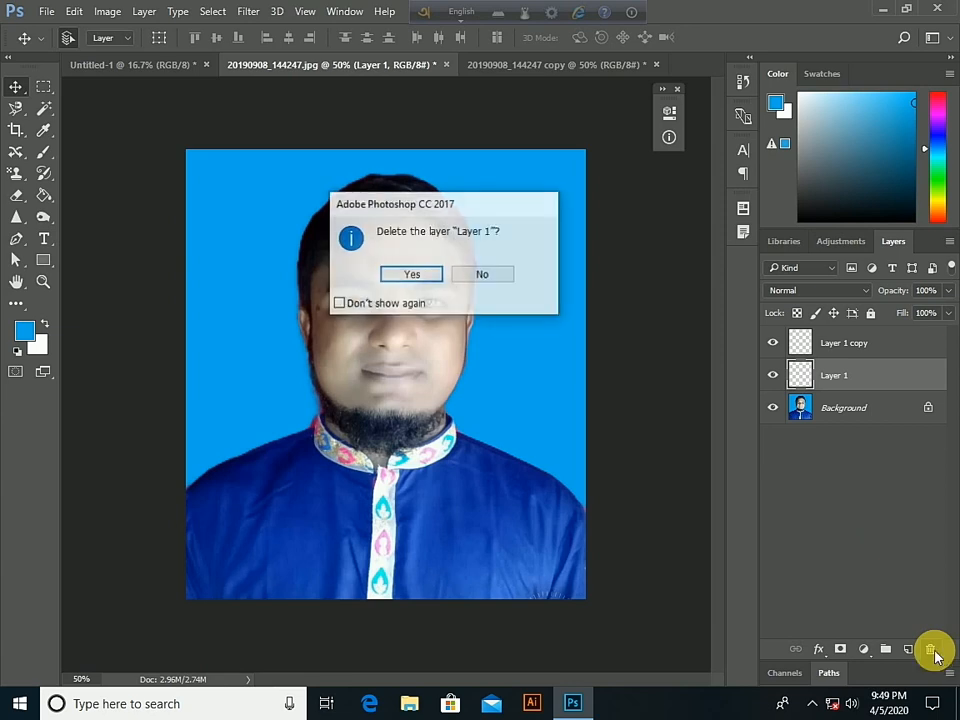
left_click(485, 277)
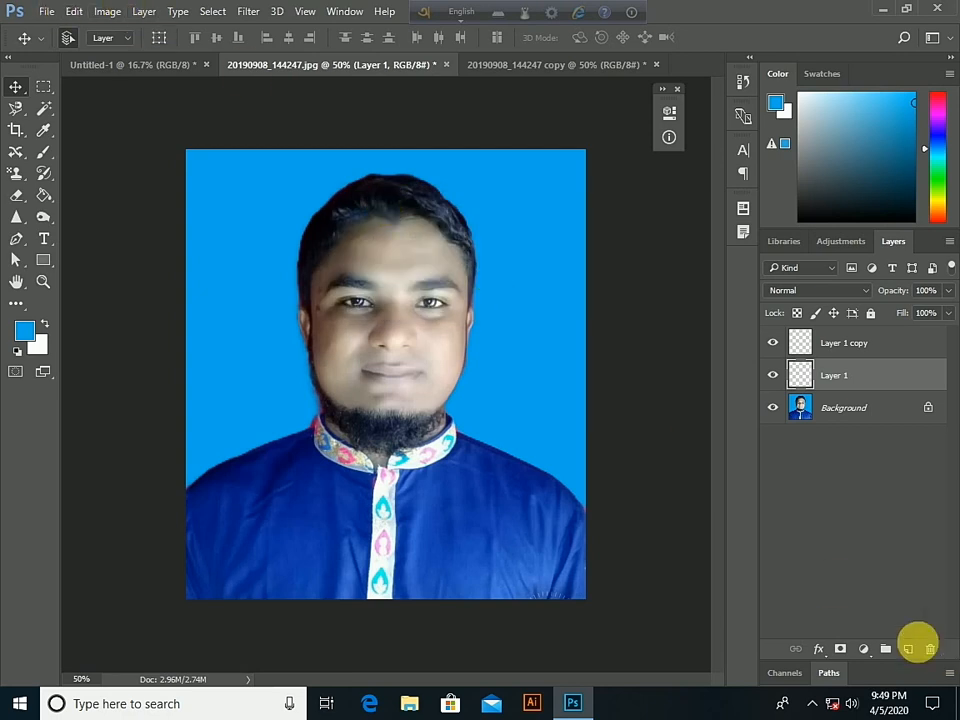
Delete Layer 1 from the document, keeping its duplicate and the Background layer
left_click(136, 11)
mouse_move(186, 95)
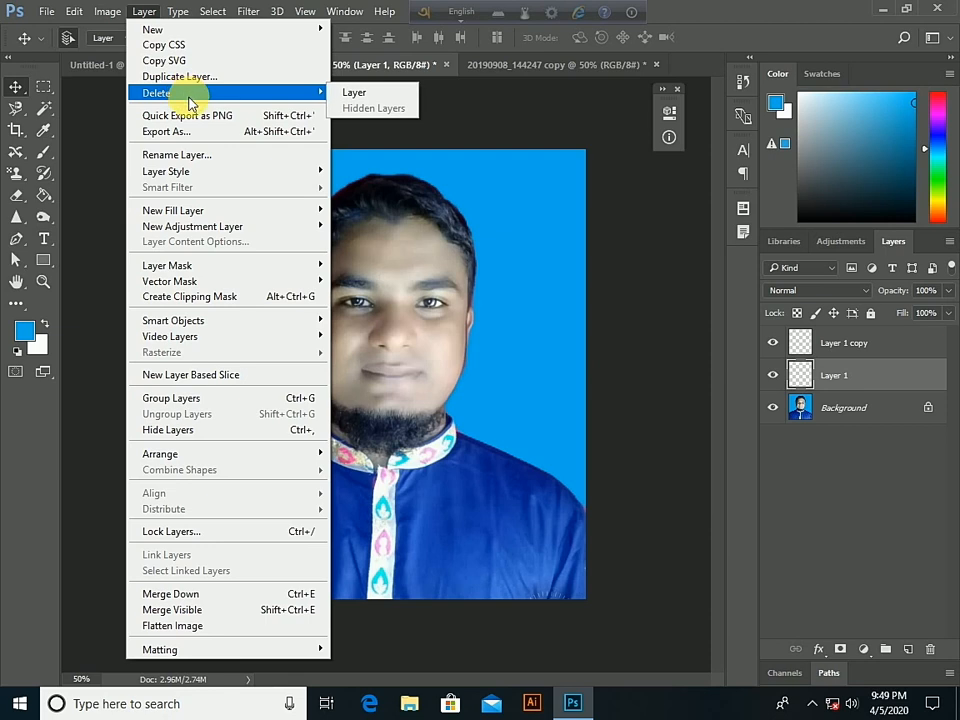
left_click(341, 96)
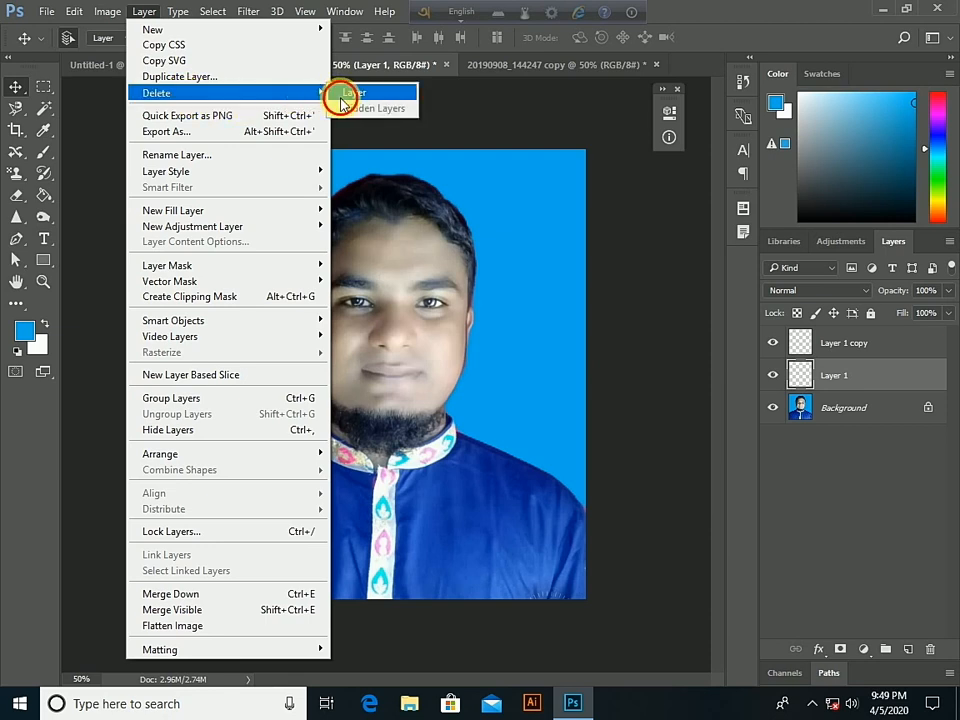
left_click(413, 274)
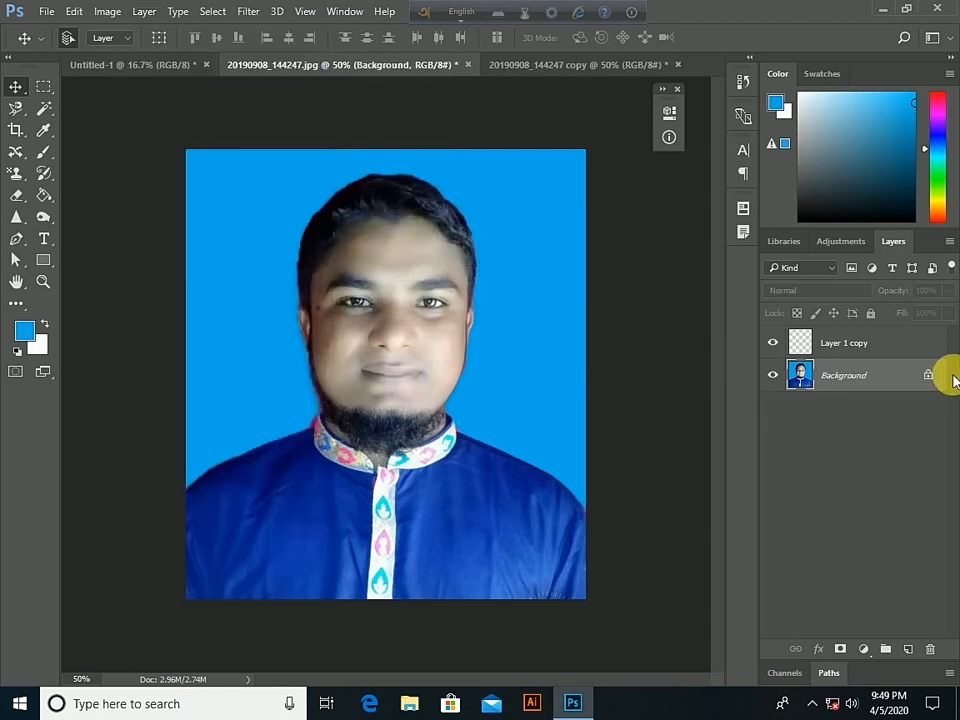
Examine the layer style, fill layer, adjustment layer, mask and smart object commands available for the Background layer
left_click(143, 11)
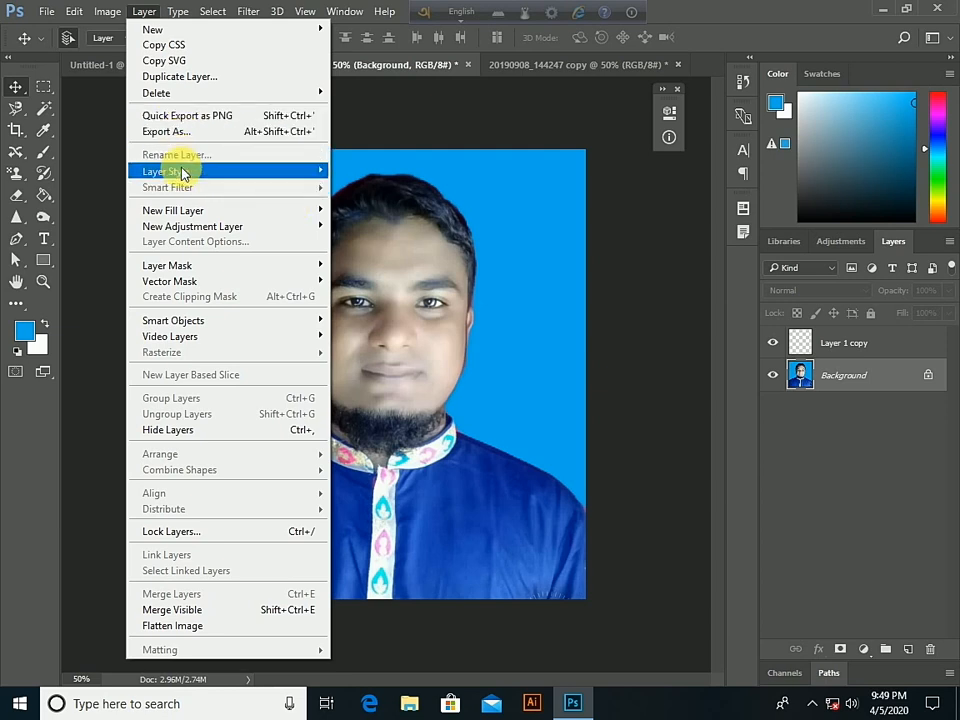
mouse_move(183, 173)
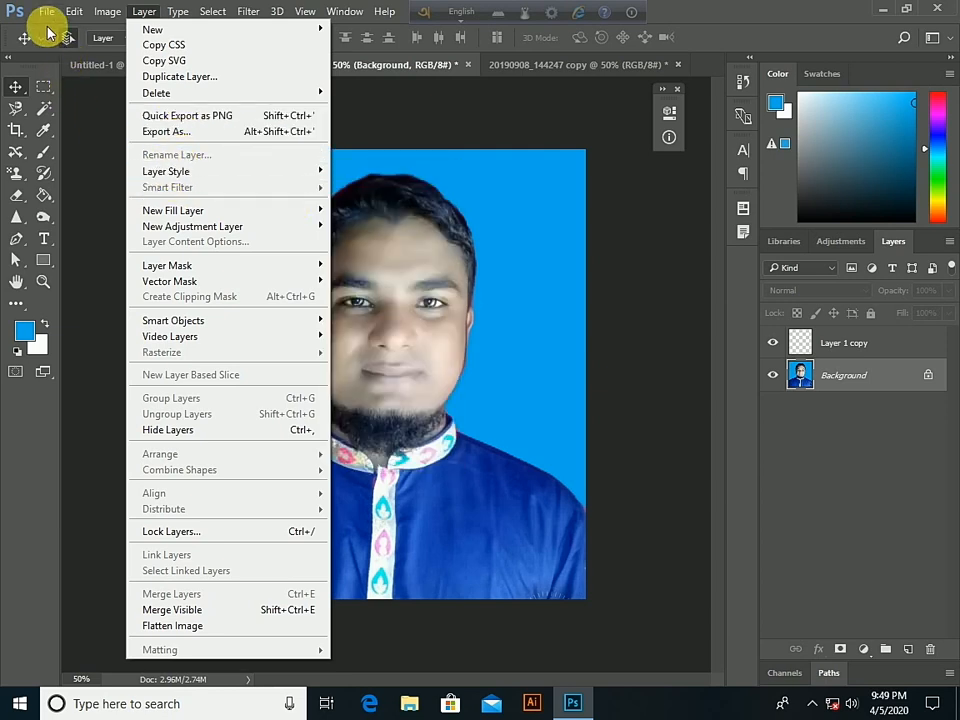
left_click(150, 13)
mouse_move(170, 229)
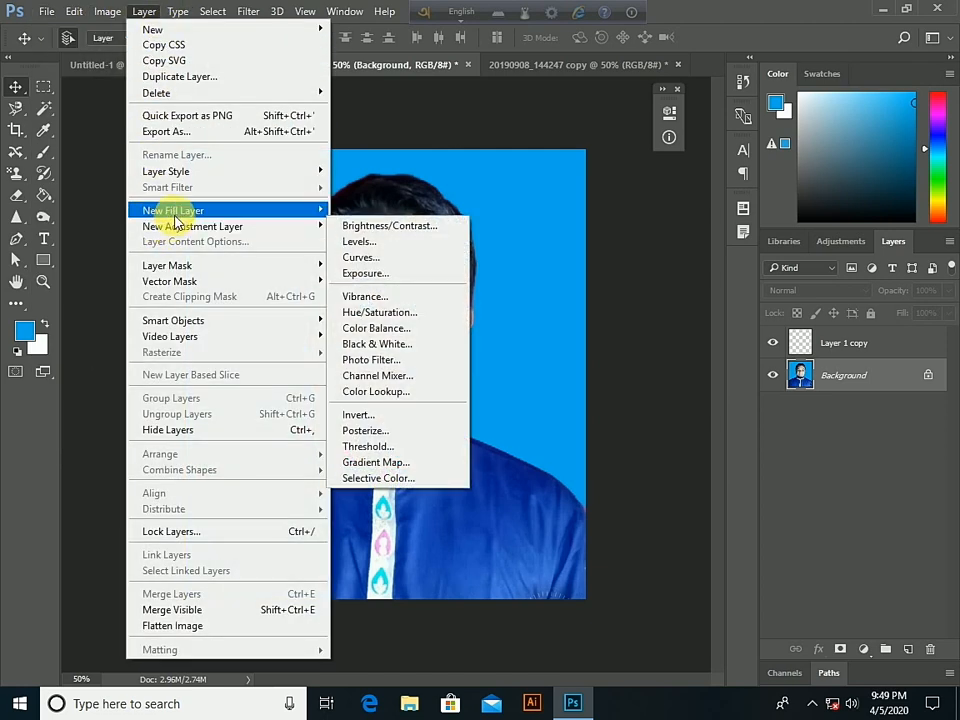
mouse_move(193, 214)
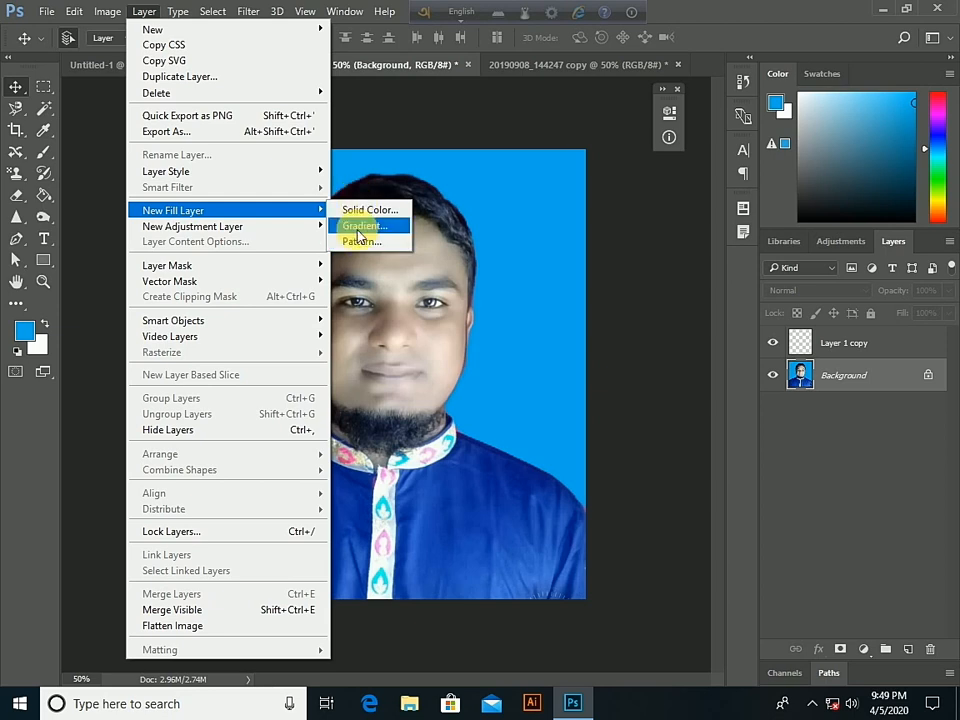
mouse_move(266, 232)
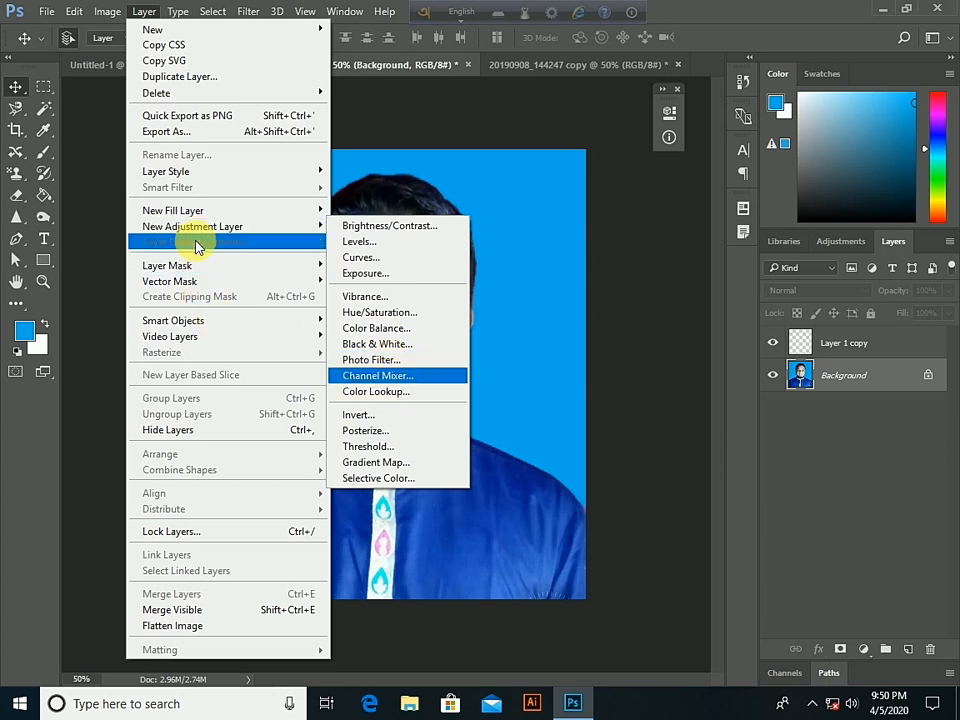
mouse_move(204, 272)
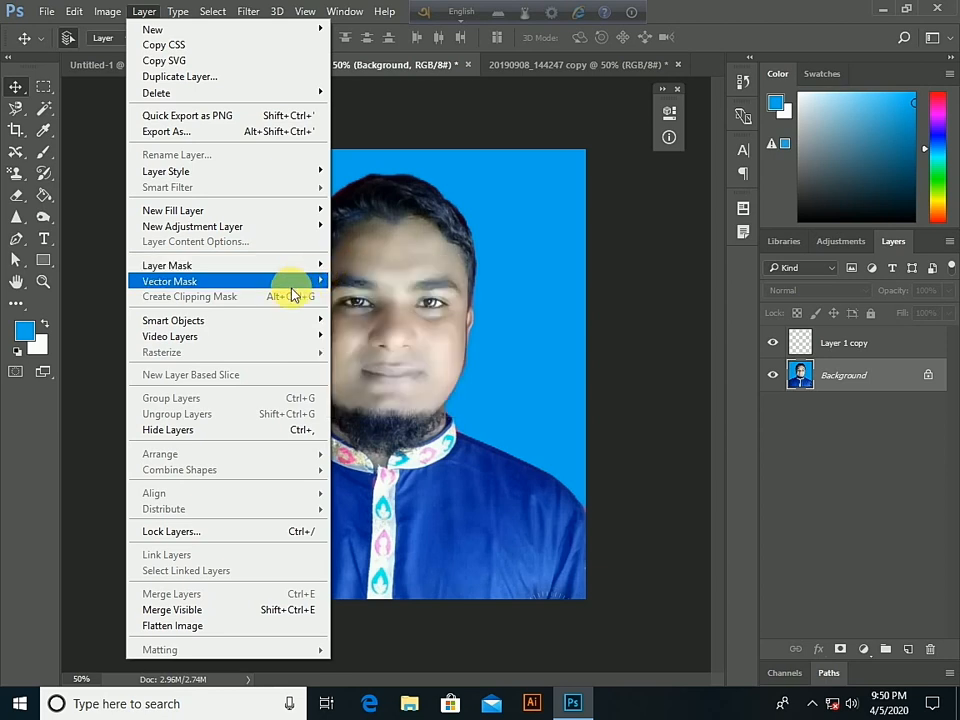
mouse_move(316, 283)
mouse_move(308, 320)
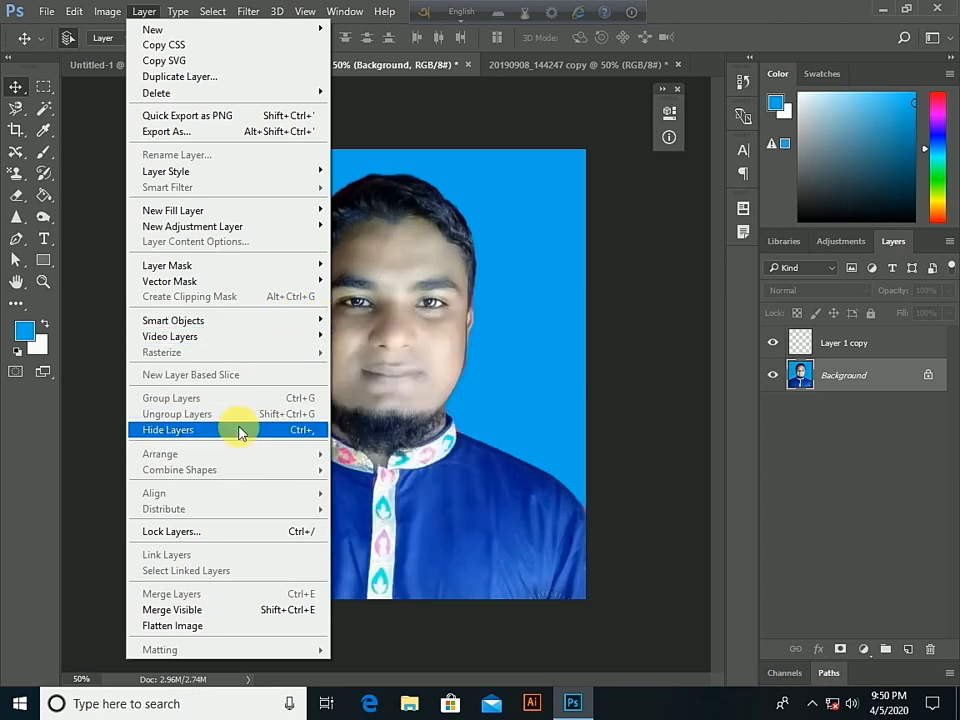
Hide the Background layer, and undo both the deletion and the duplication of Layer 1
left_click(311, 436)
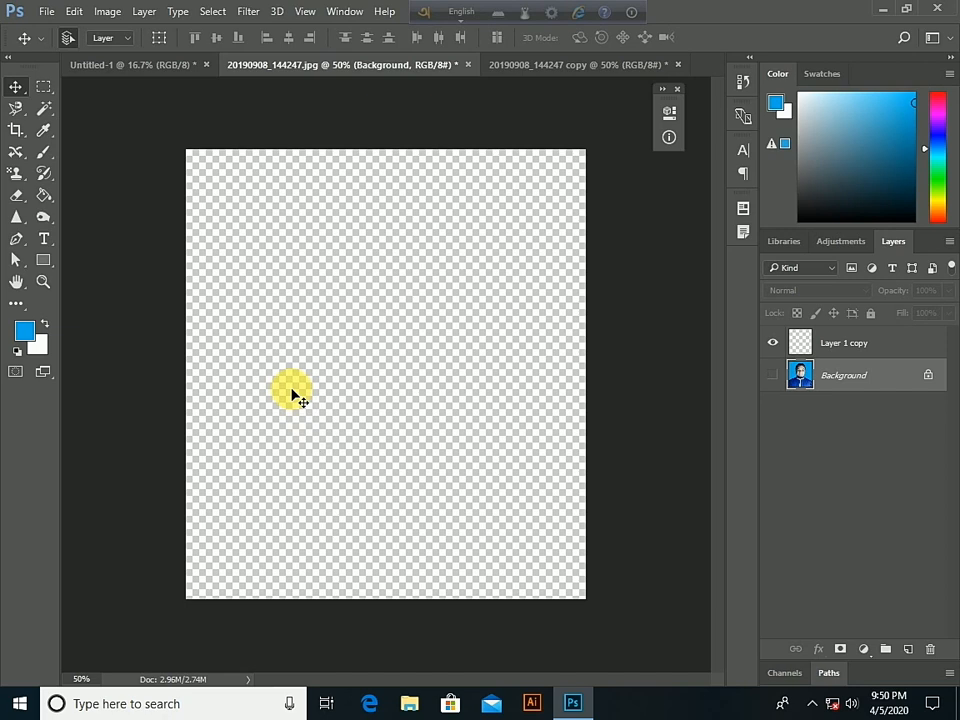
key("ctrl+alt+z")
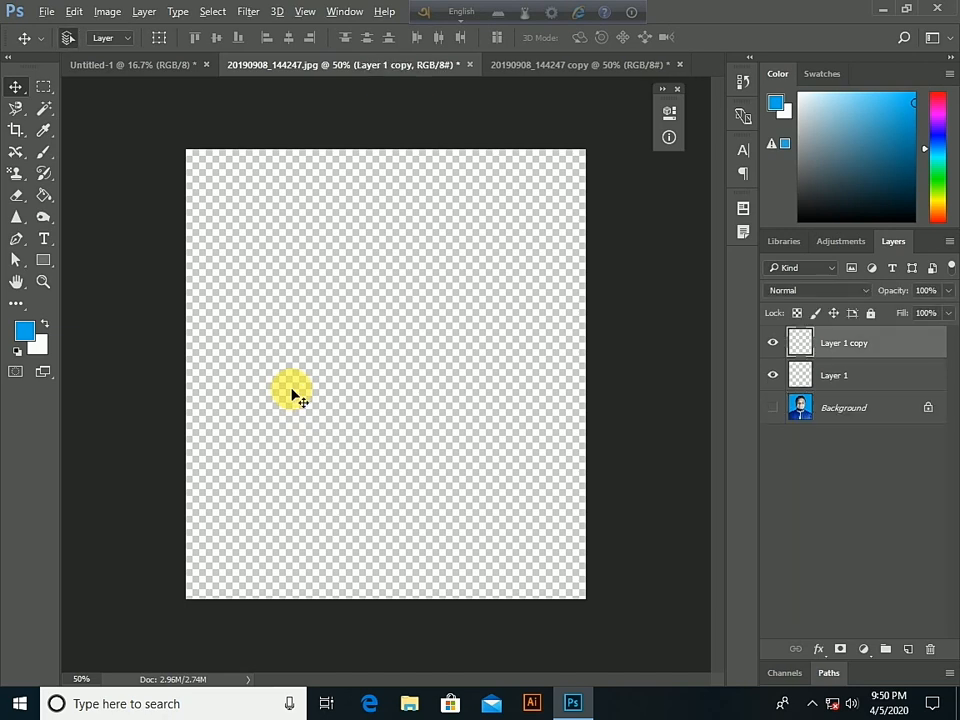
key("ctrl+alt+z")
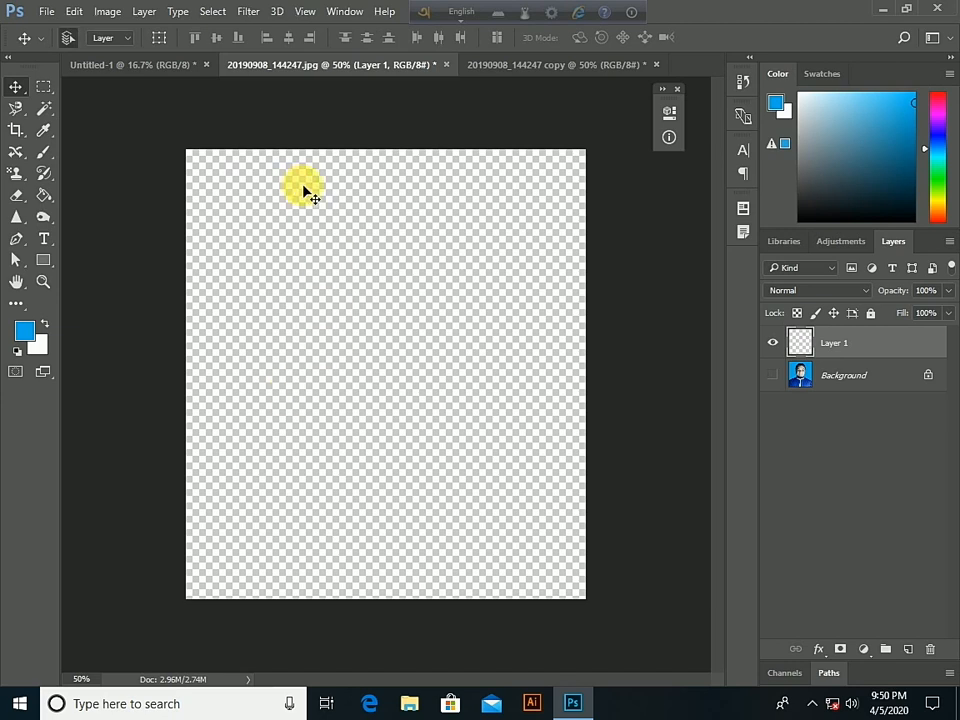
Show the Background layer, and toggle the visibility of Layer 1 and of the Background off and on
left_click(775, 378)
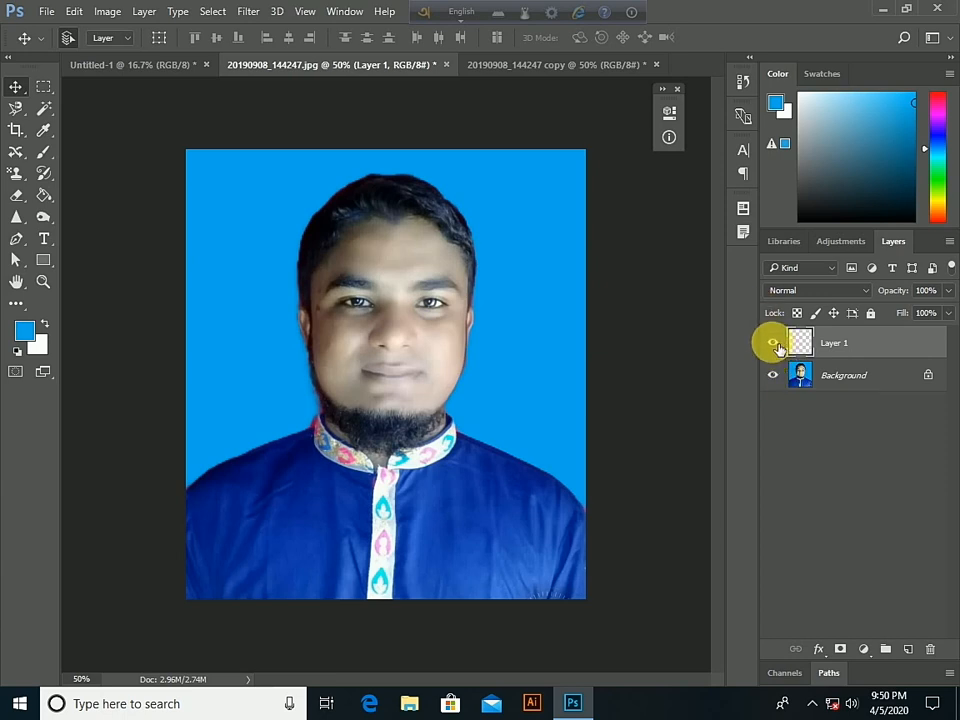
left_click(778, 346)
left_click(778, 346)
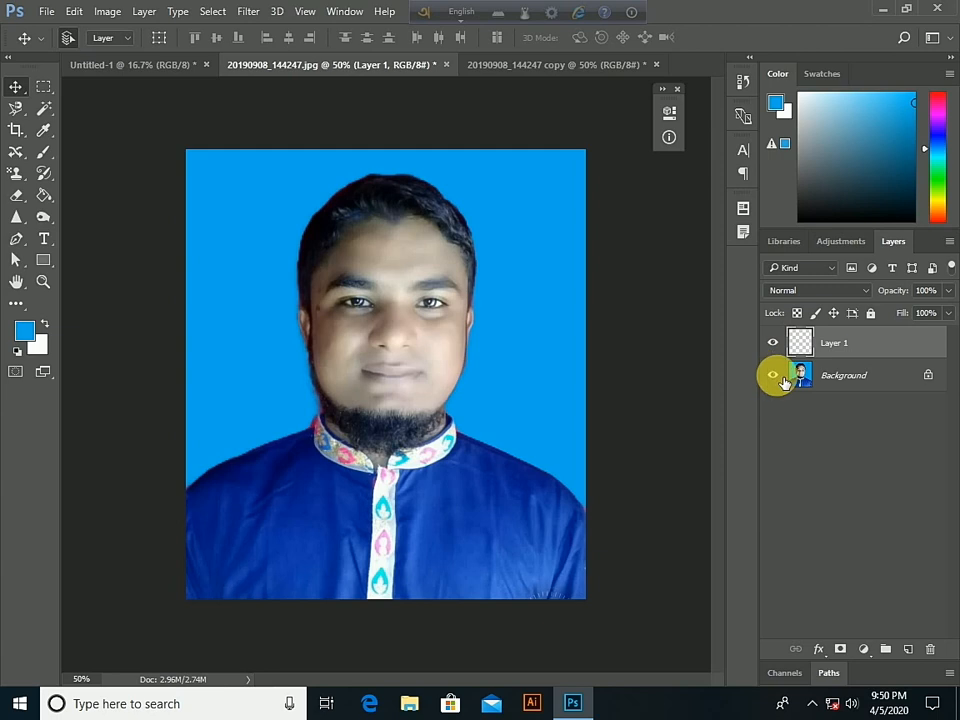
left_click(779, 383)
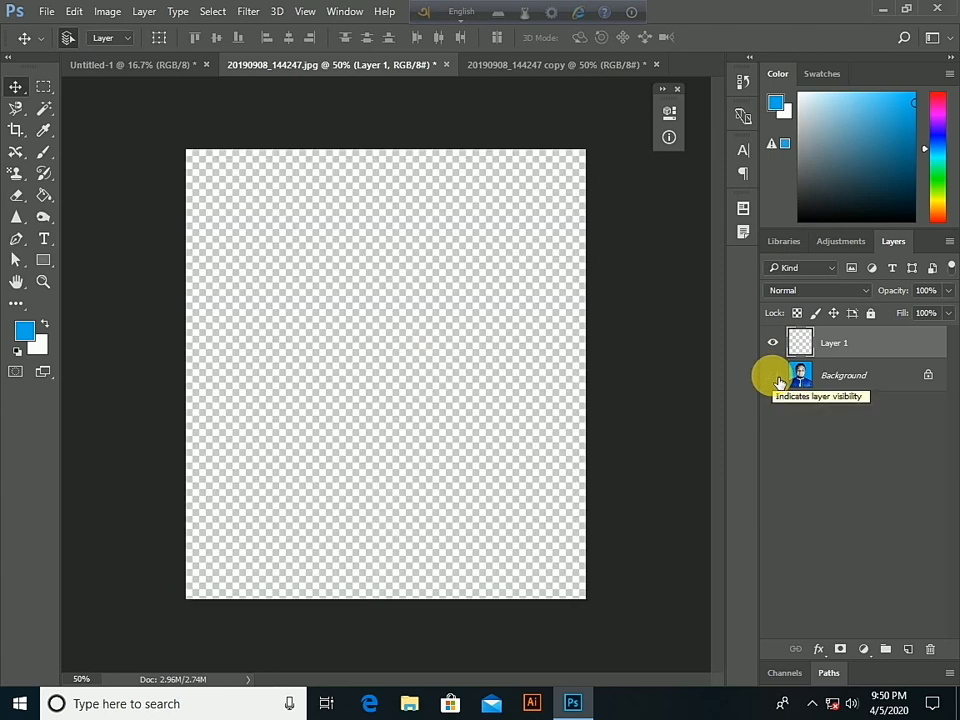
left_click(773, 375)
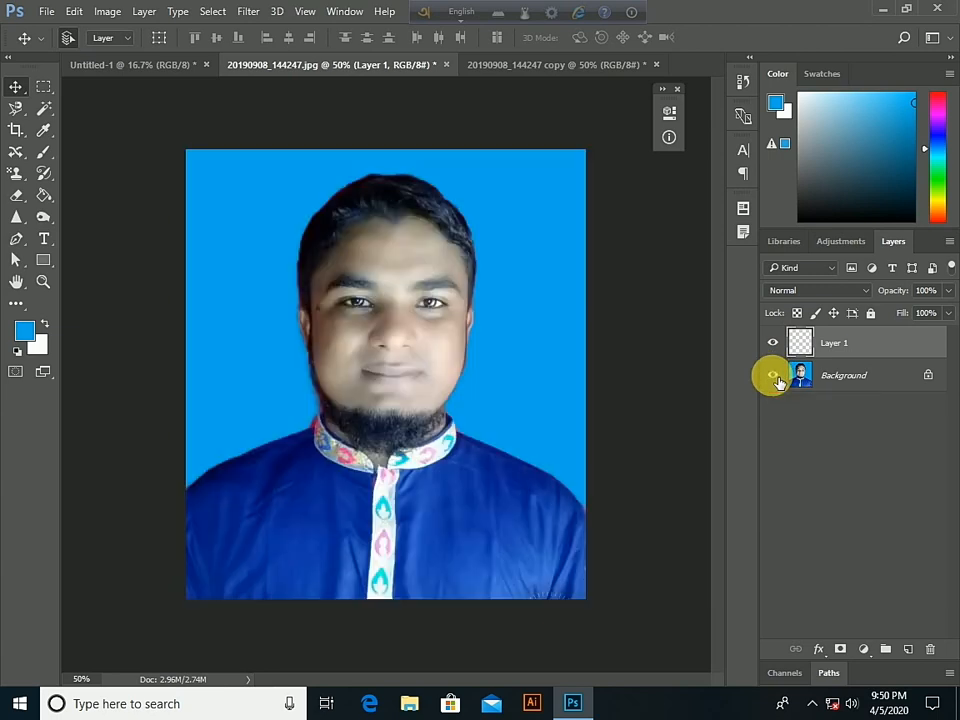
Hide the Background layer and make it visible again
left_click(150, 13)
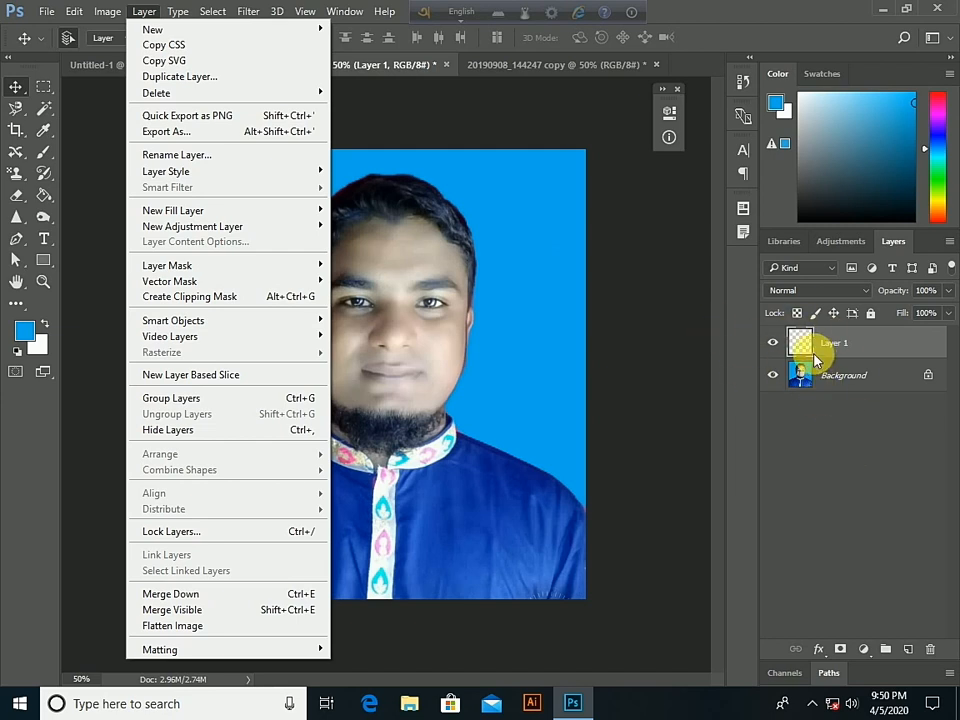
left_click(771, 374)
left_click(773, 375)
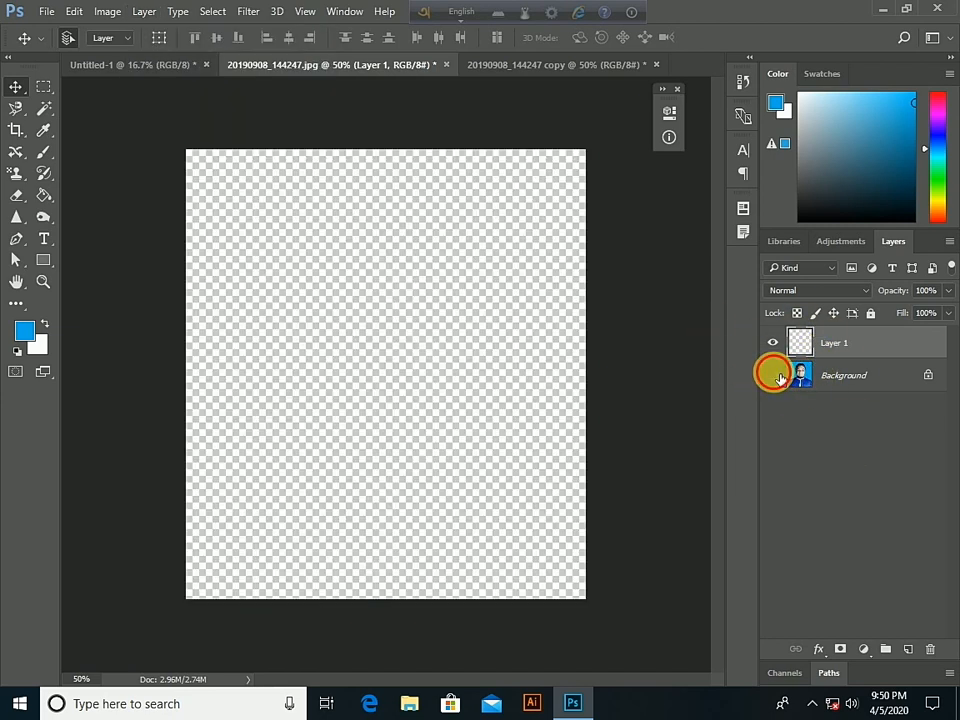
left_click(773, 375)
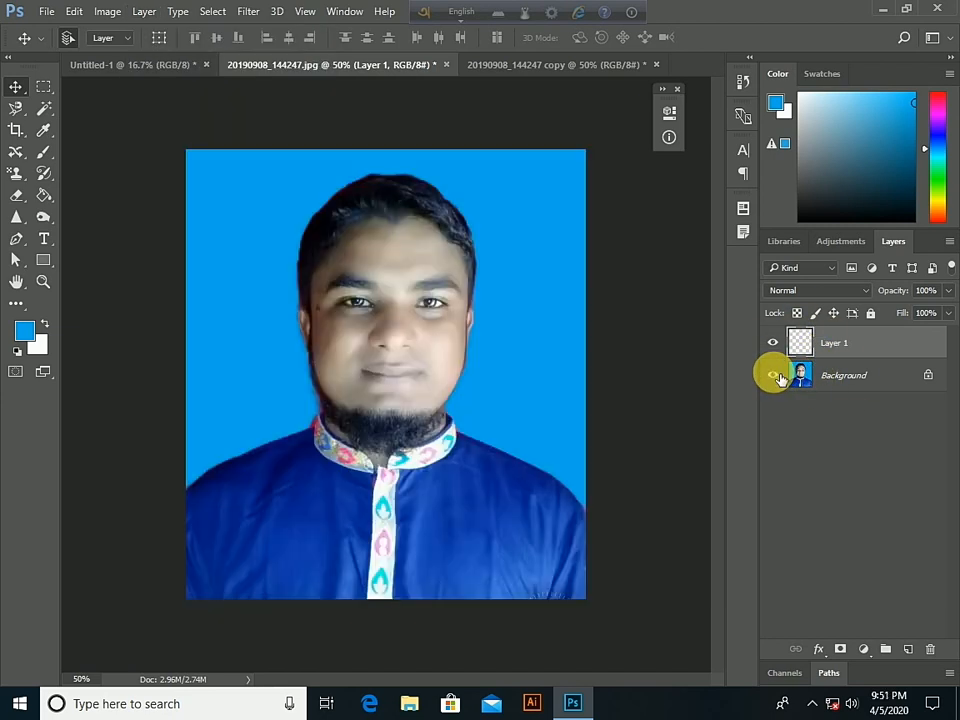
left_click(144, 12)
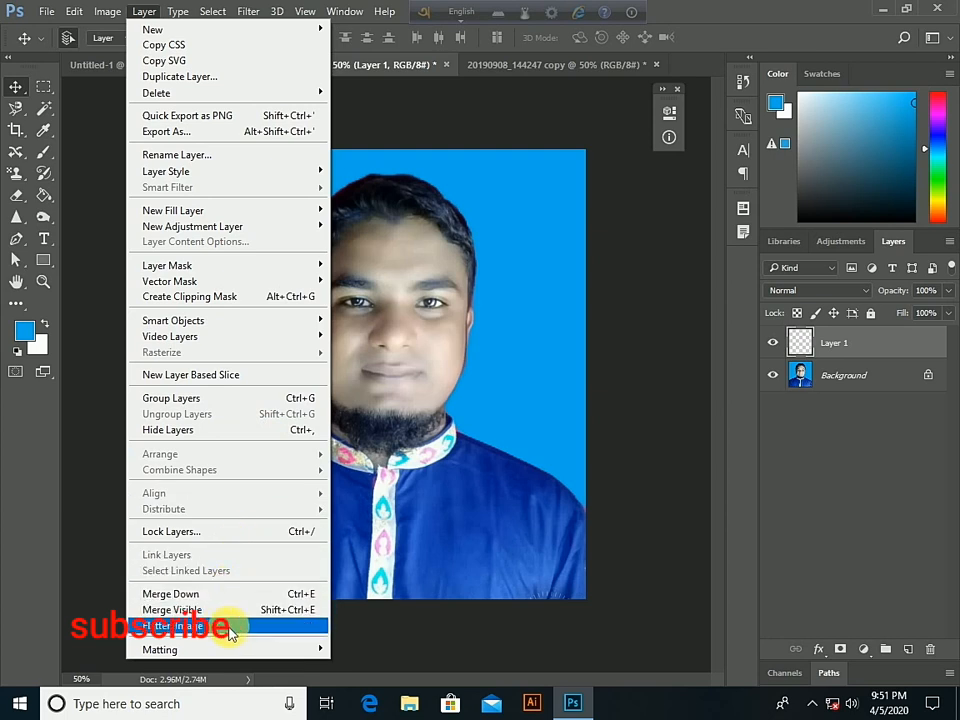
mouse_move(214, 650)
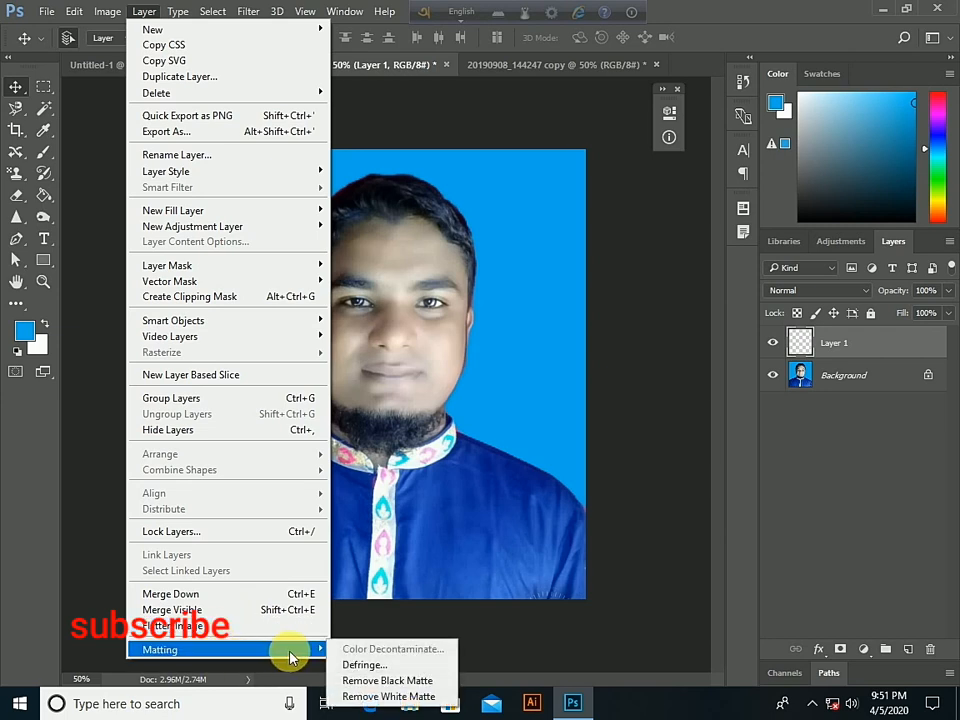
left_click(144, 10)
left_click(178, 12)
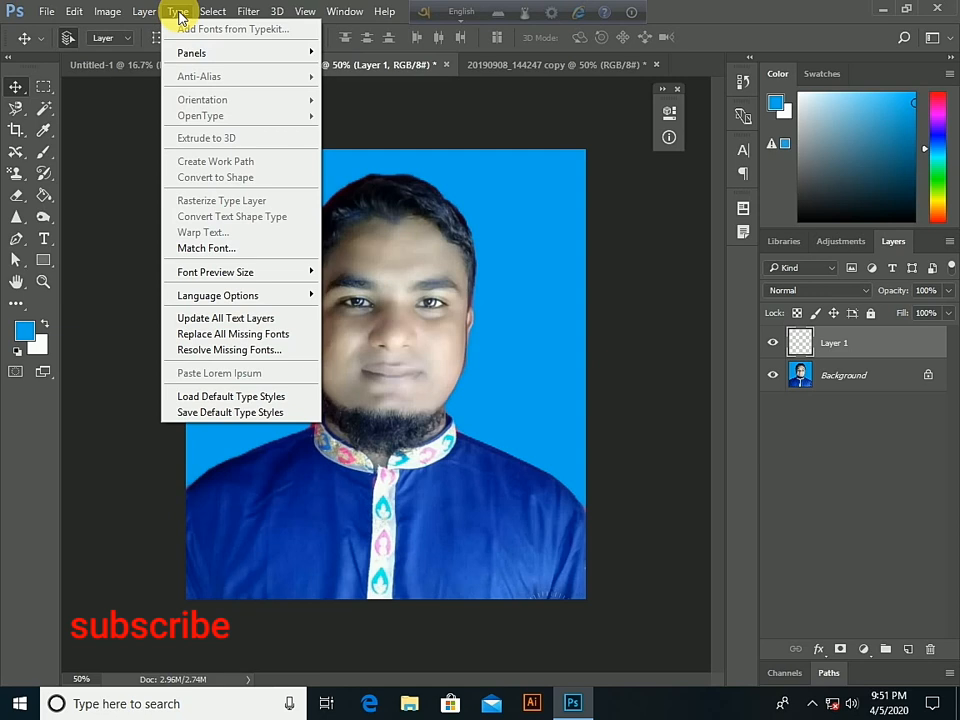
Activate the Type tool, and examine the commands available for type and for selections
left_click(42, 237)
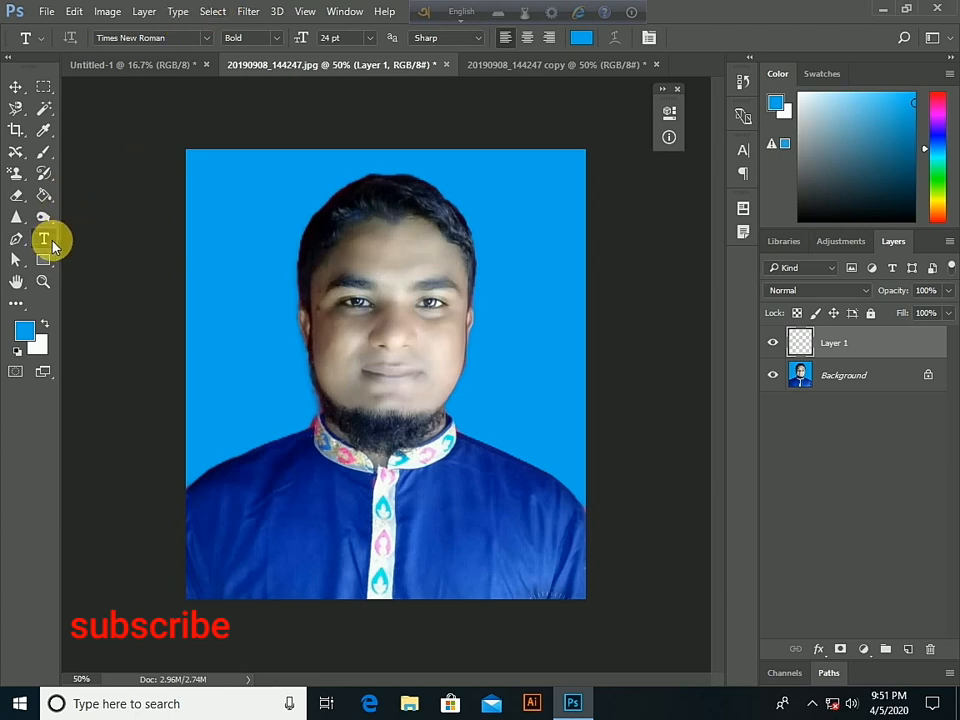
left_click(180, 11)
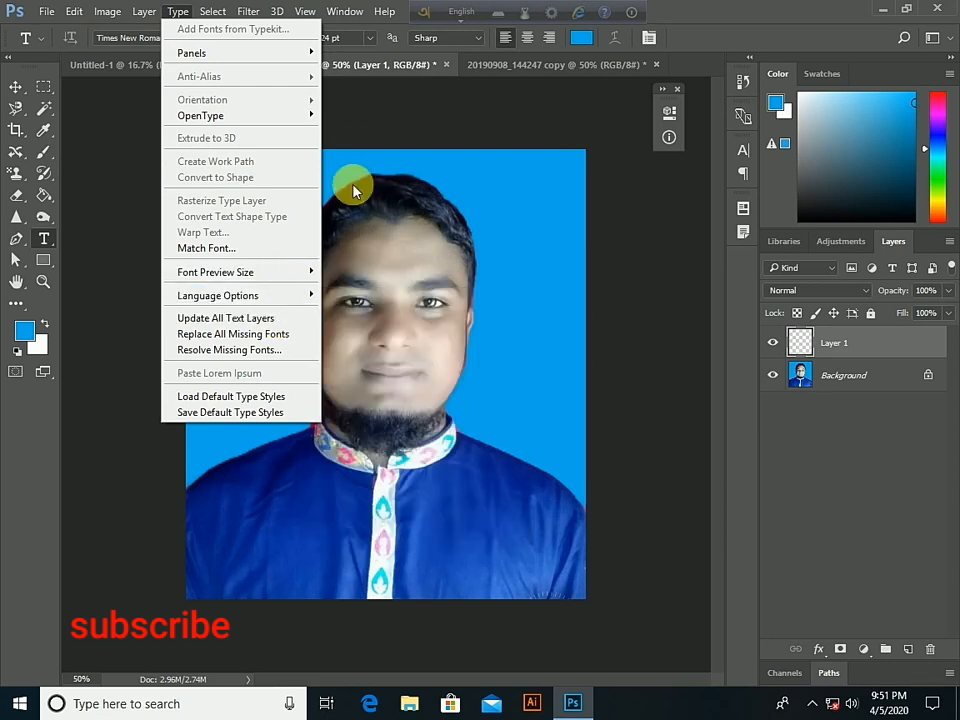
left_click(372, 170)
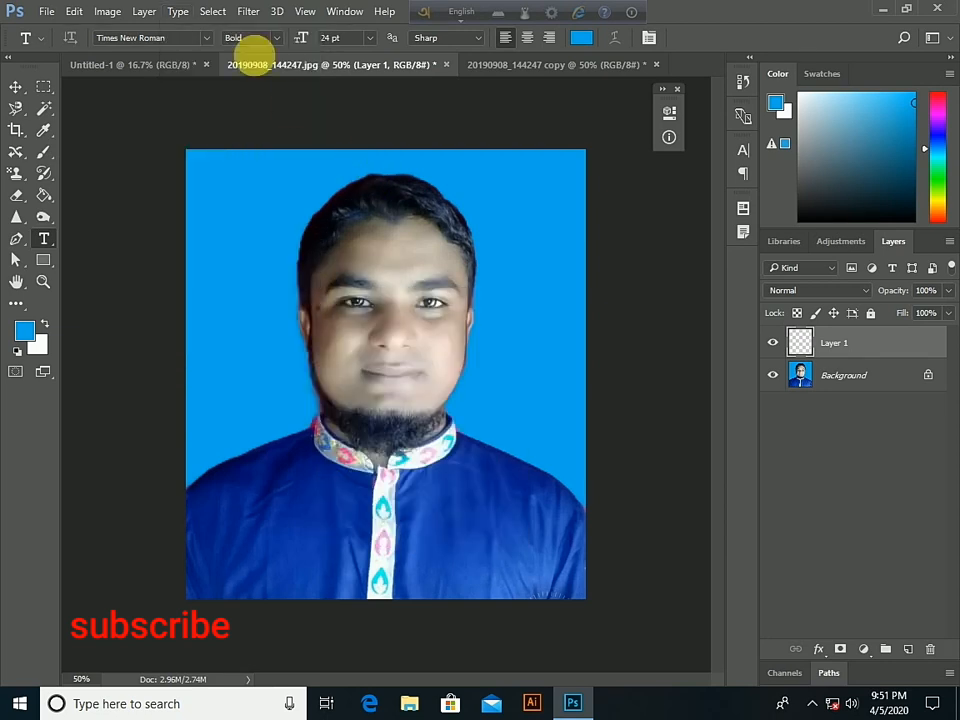
left_click(213, 14)
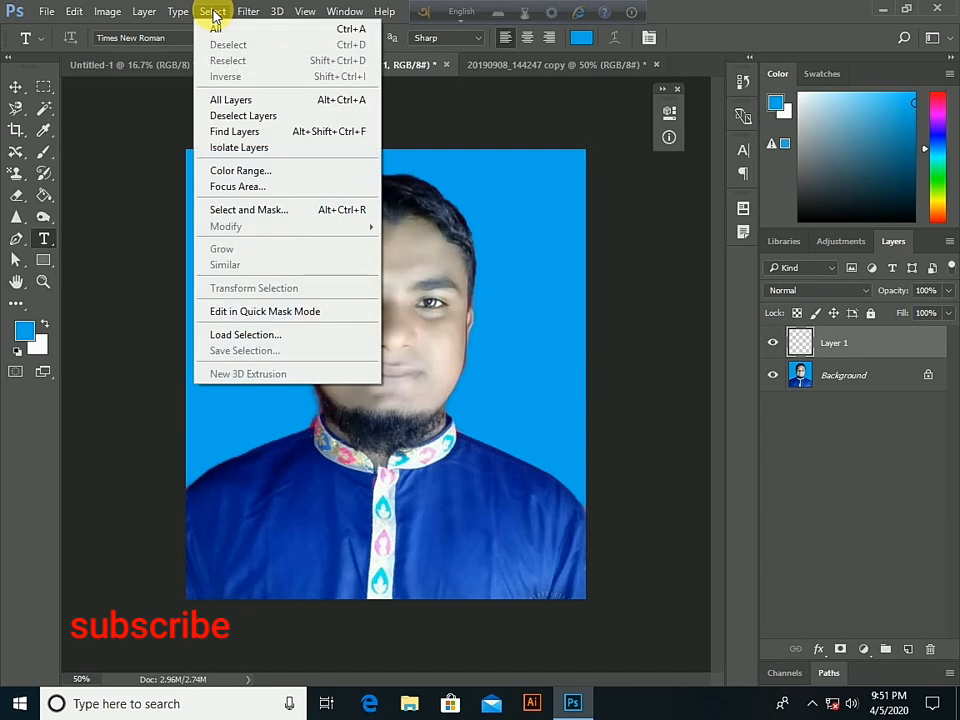
left_click(213, 14)
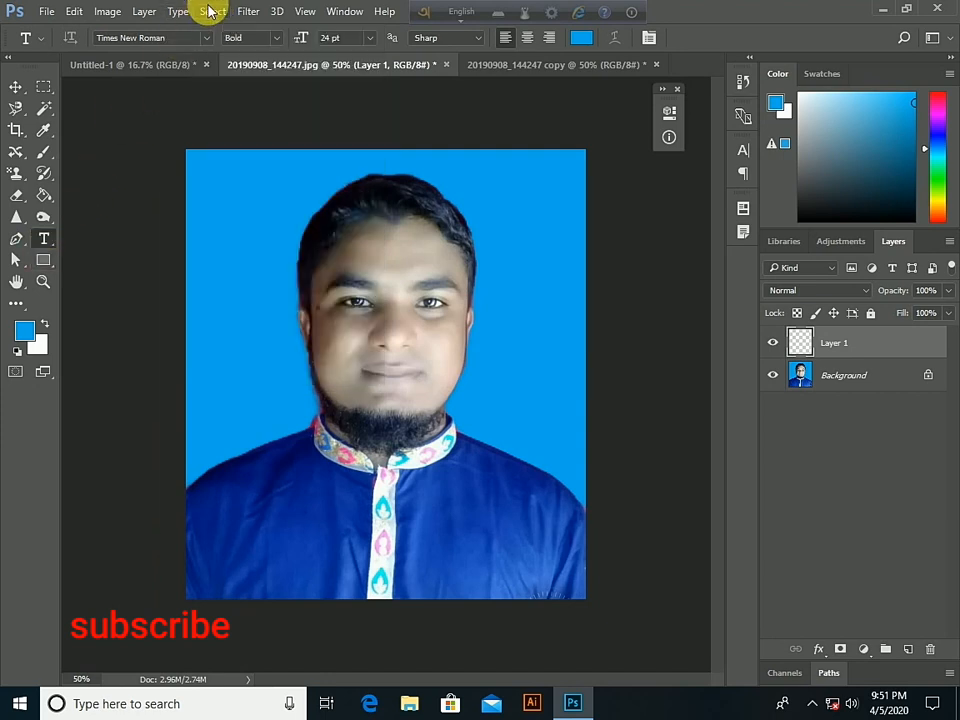
left_click(210, 12)
left_click(210, 12)
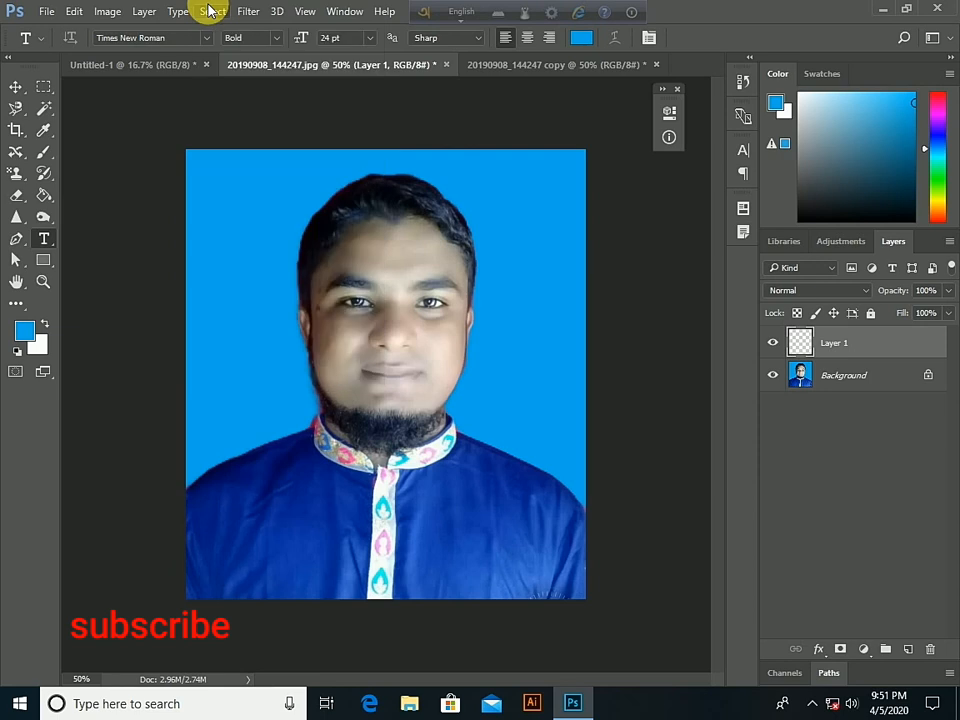
Draw a rectangular marquee selection around the face in 20190908_144247.jpg
left_click(115, 65)
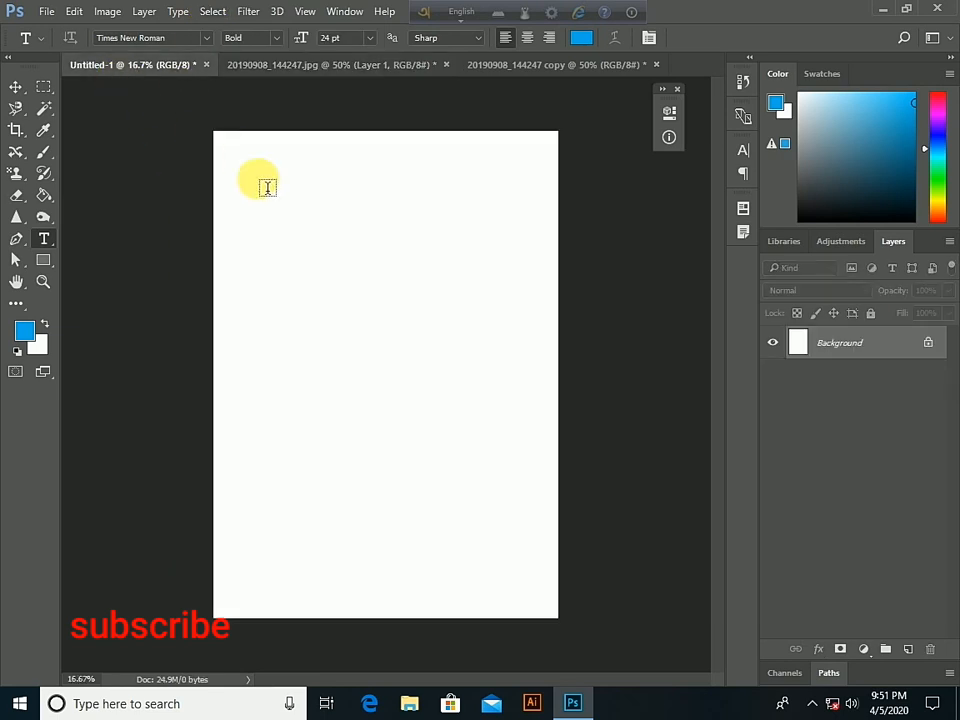
left_click(43, 88)
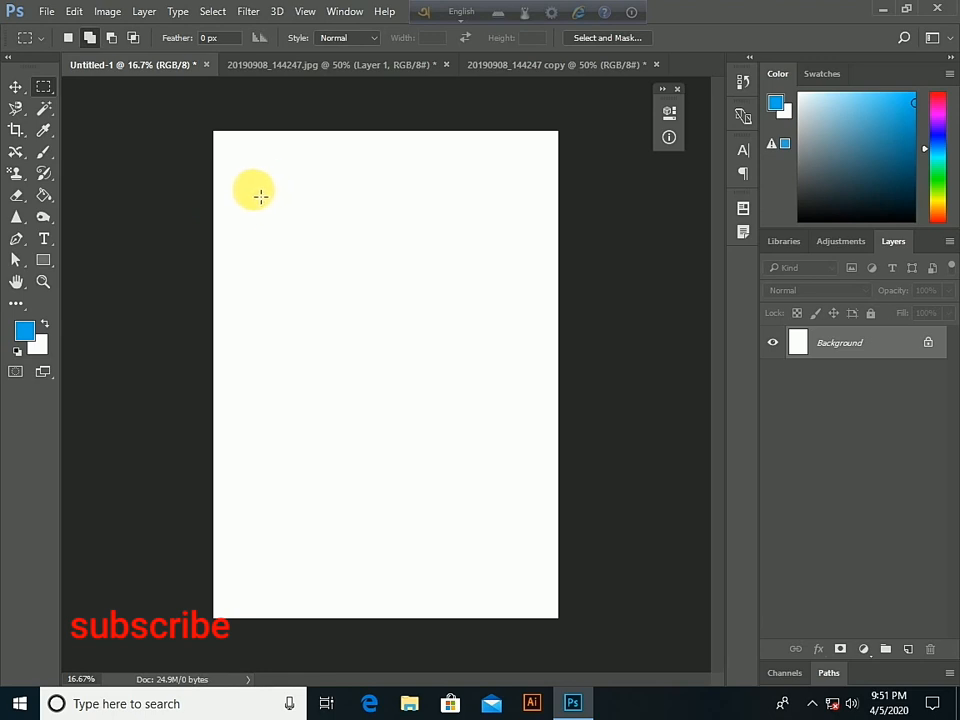
left_click(300, 65)
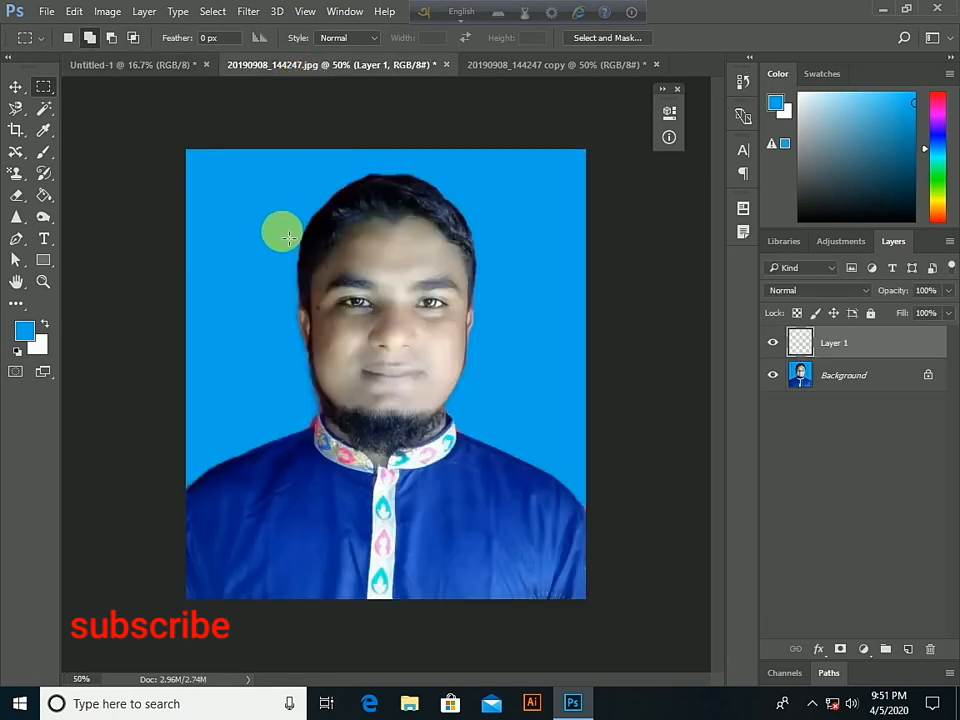
left_click_drag(361, 272, 514, 412)
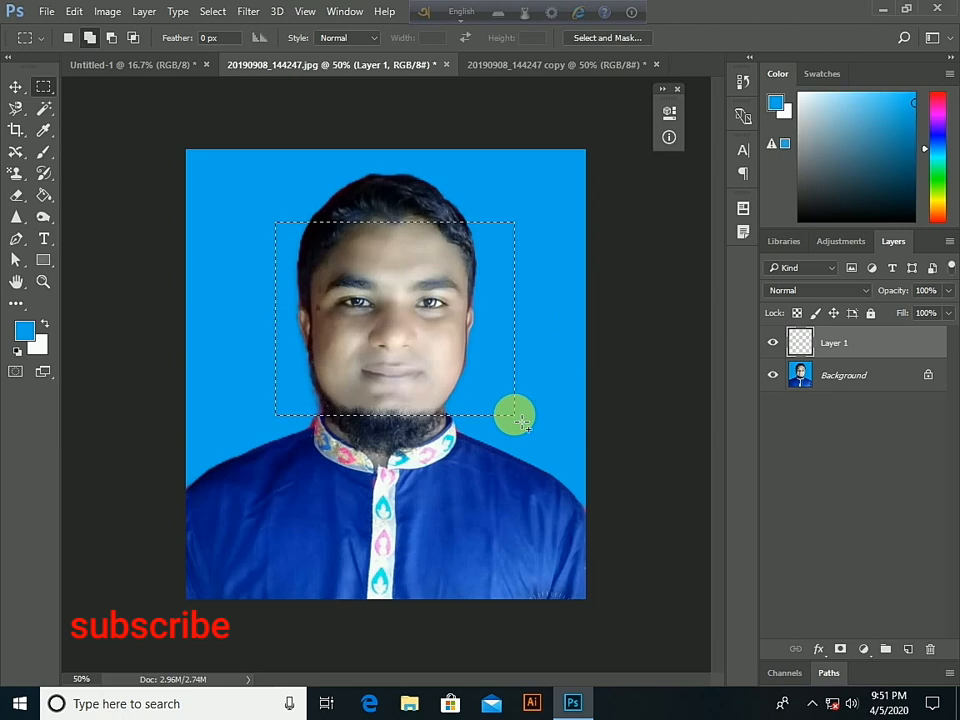
Examine the commands available for the rectangular selection around the face
right_click(435, 242)
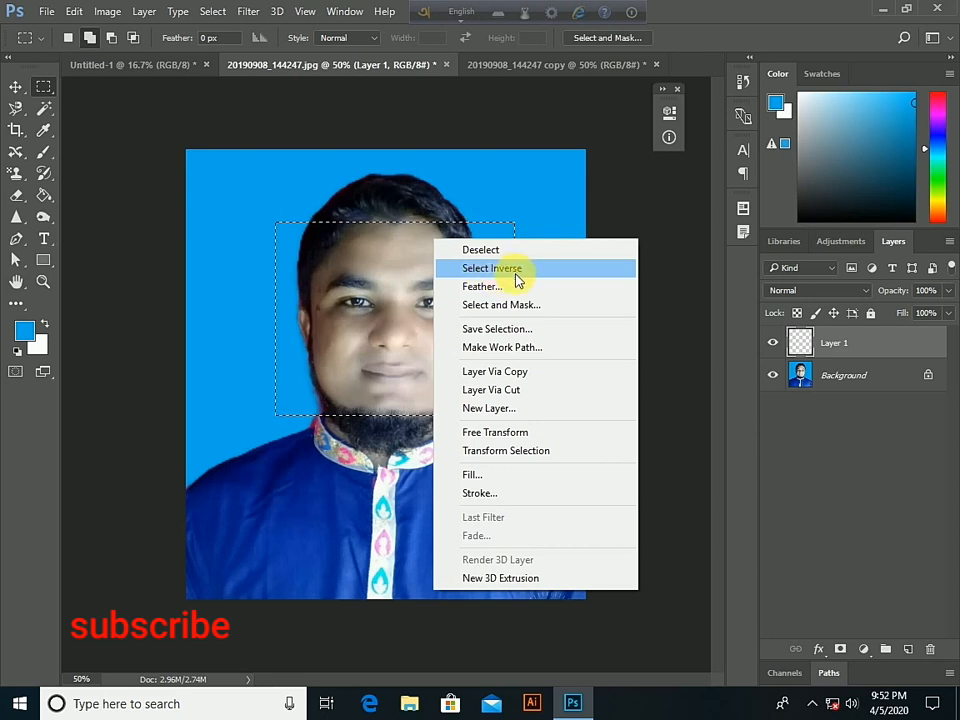
left_click(213, 11)
left_click(213, 11)
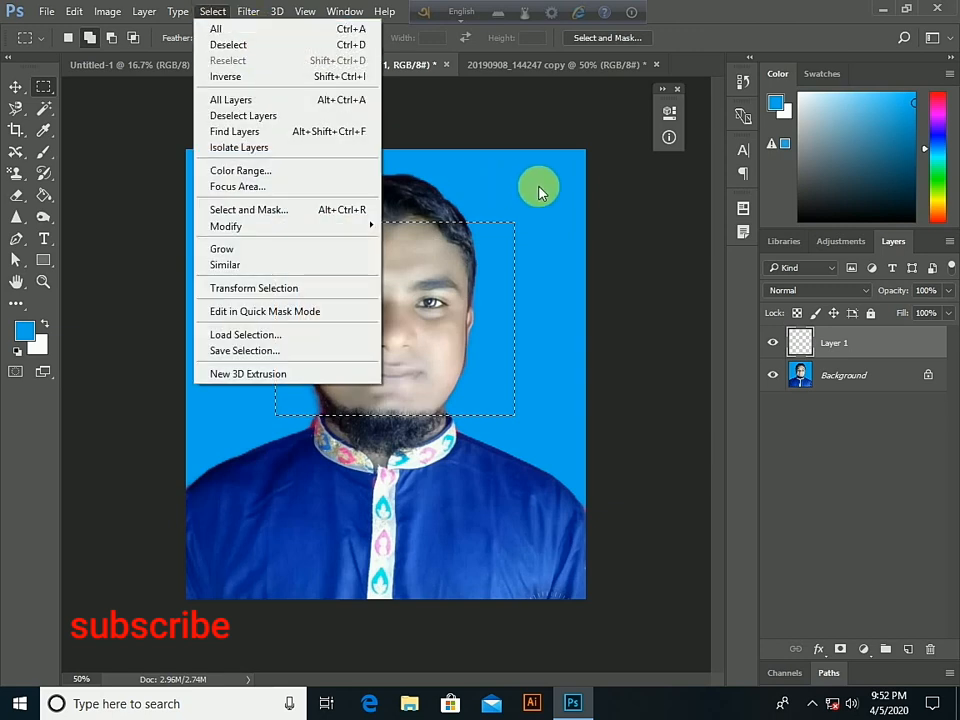
Select the entire canvas, and undo that selection
left_click(210, 11)
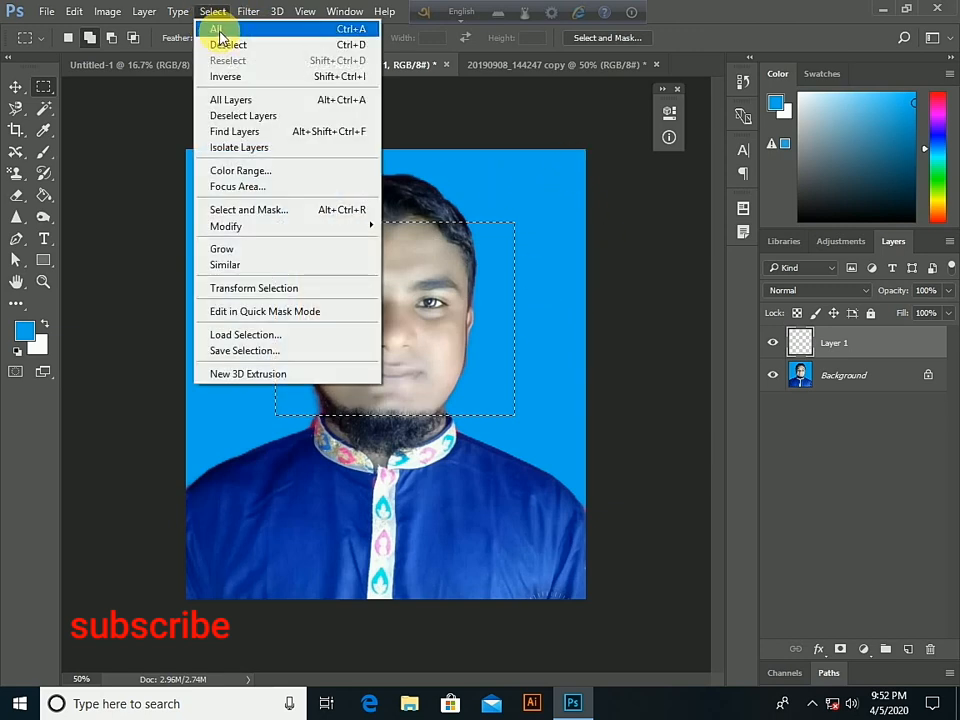
left_click(220, 36)
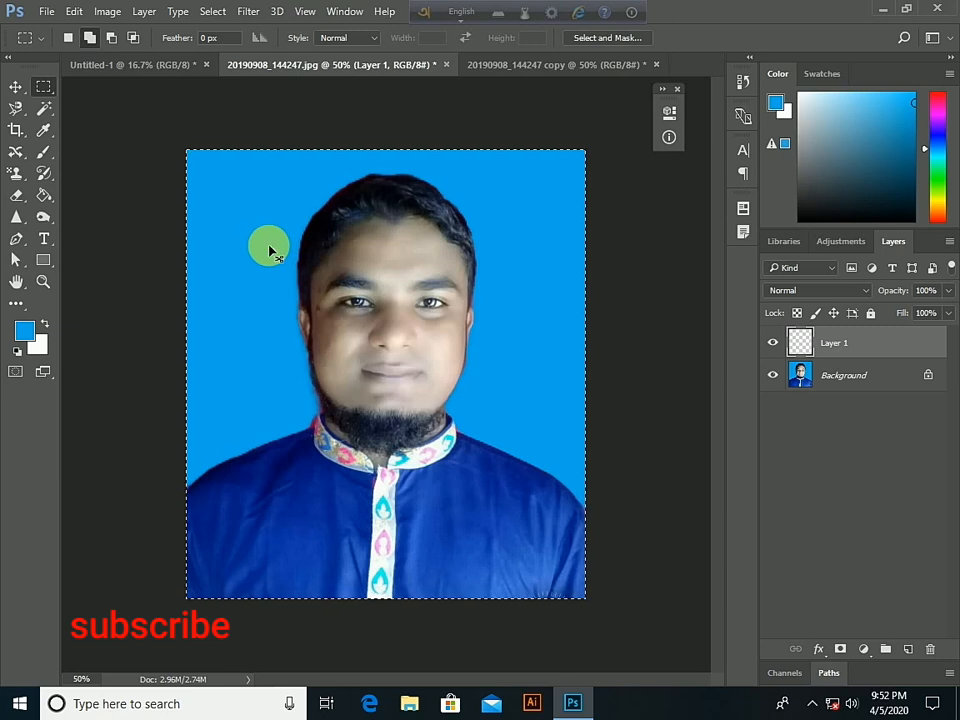
key("alt")
key("shift")
key("ctrl+alt+z")
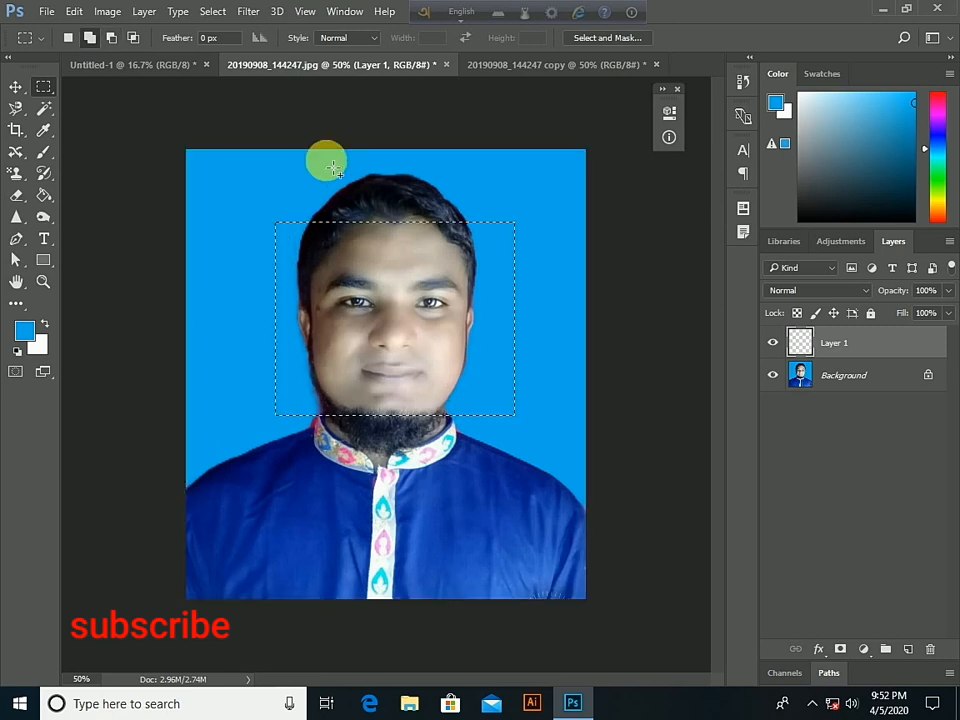
Deselect the rectangular selection around the face, and restore it with Reselect
left_click(208, 17)
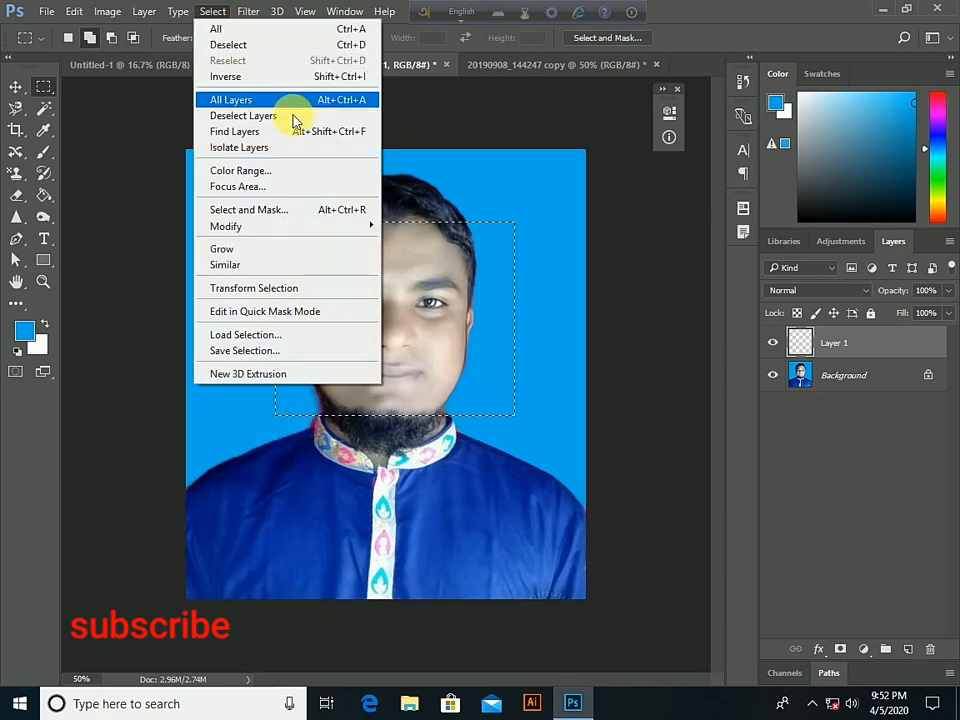
left_click(230, 45)
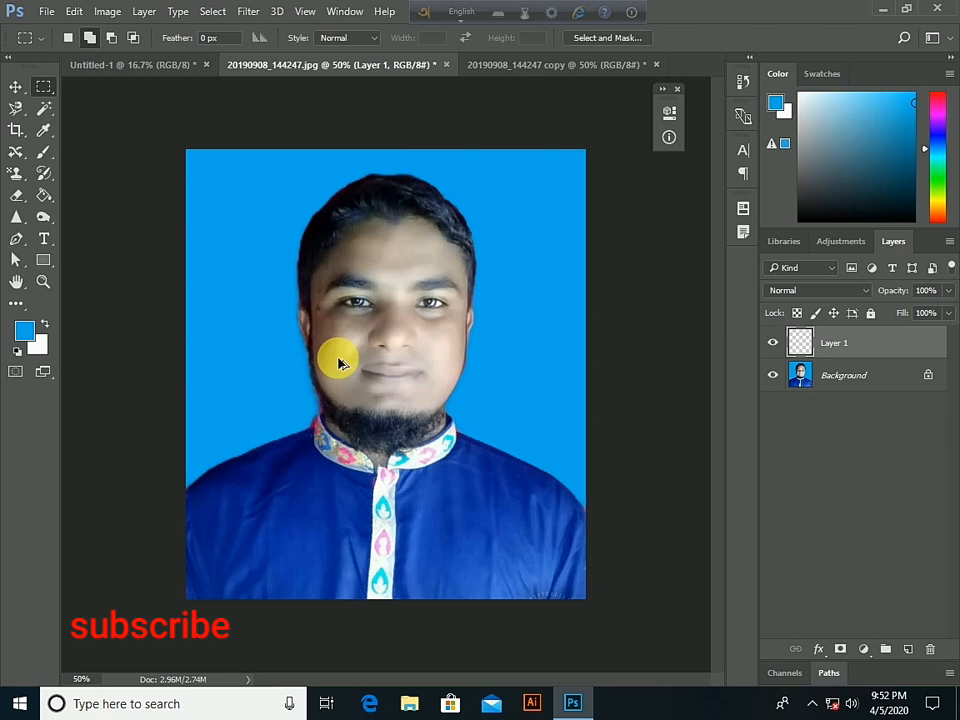
key("ctrl+shift+d")
right_click(355, 262)
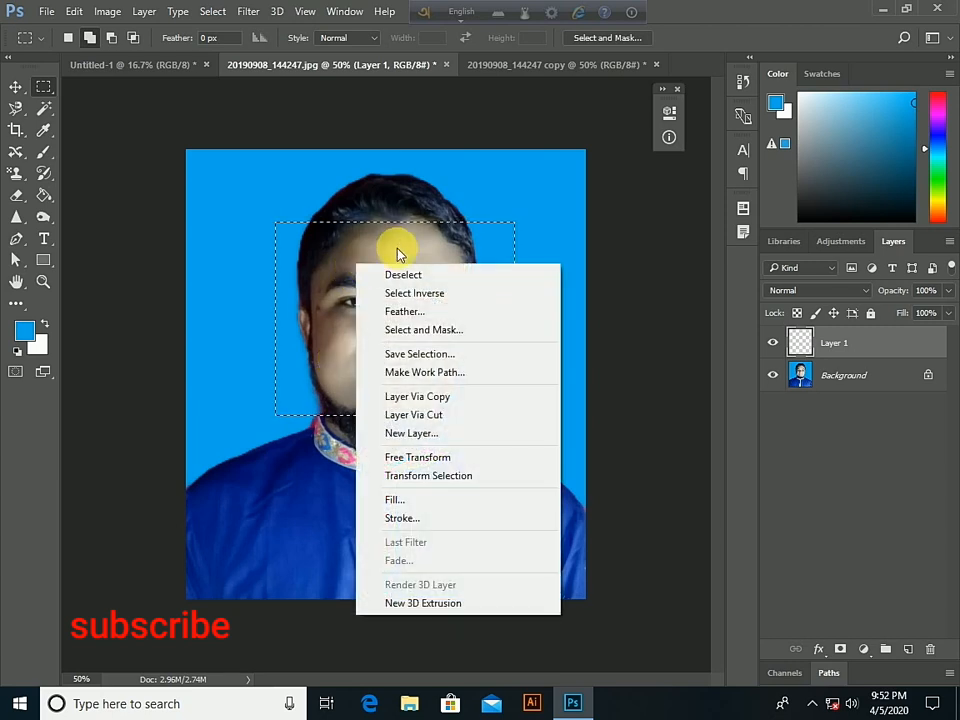
left_click(215, 11)
left_click(214, 11)
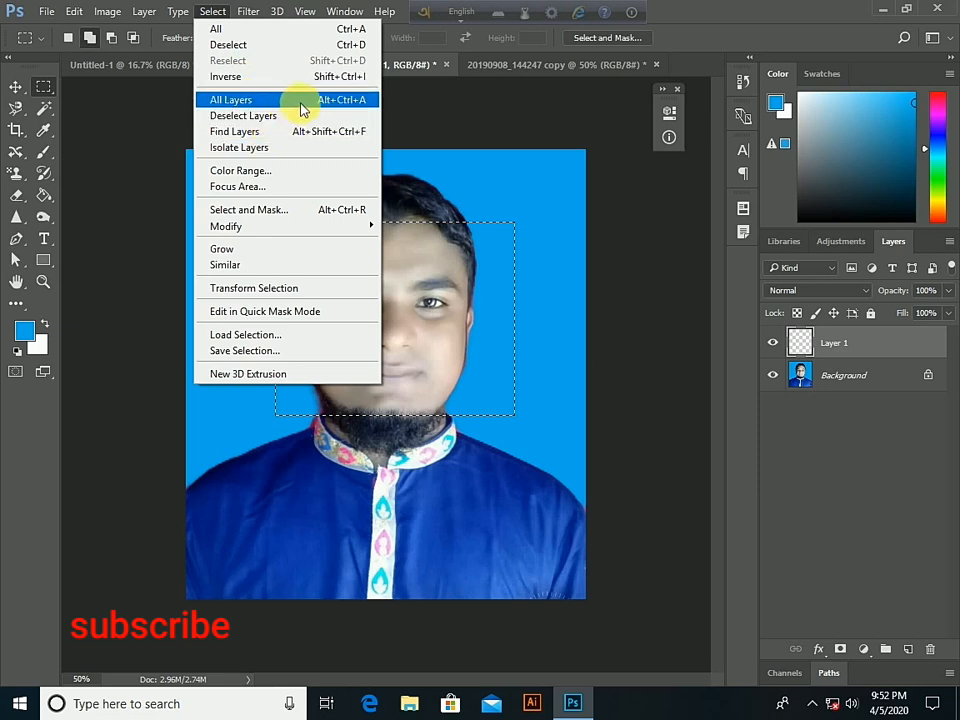
Create five new empty layers above Layer 1
left_click(908, 650)
left_click(908, 650)
left_click(908, 650)
left_click(908, 650)
left_click(908, 650)
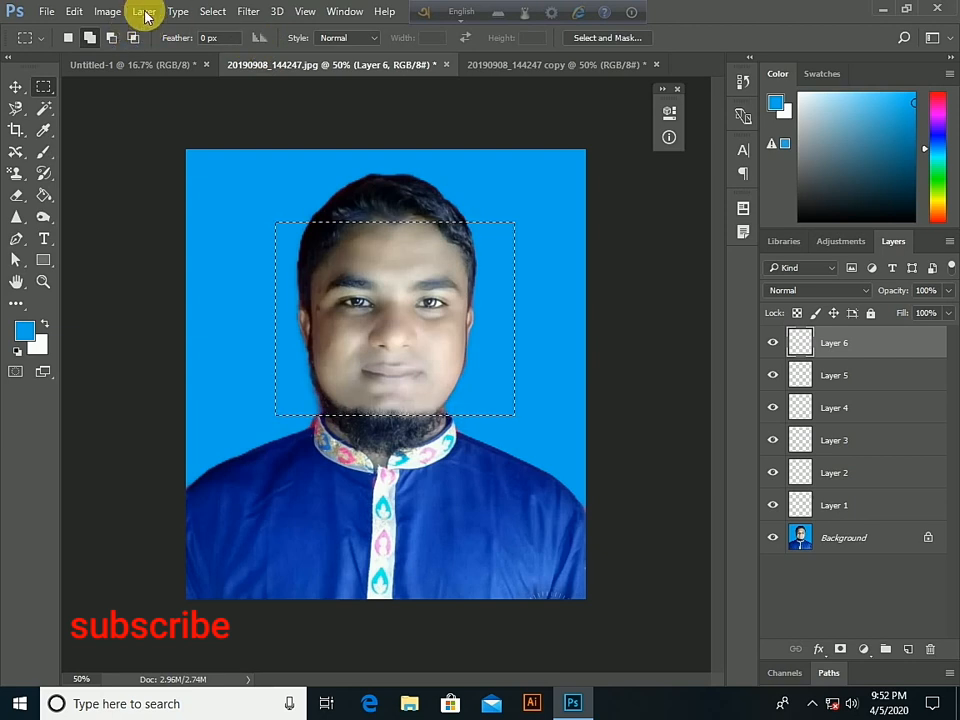
Select all layers above the Background at once, and deselect them with Deselect Layers
left_click(205, 11)
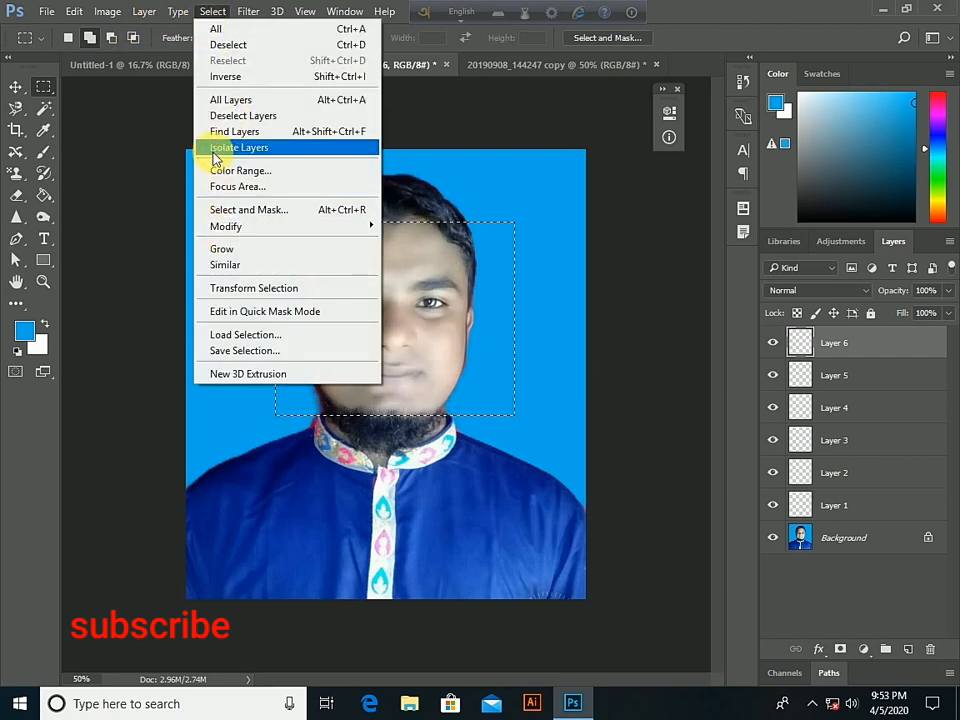
left_click(230, 100)
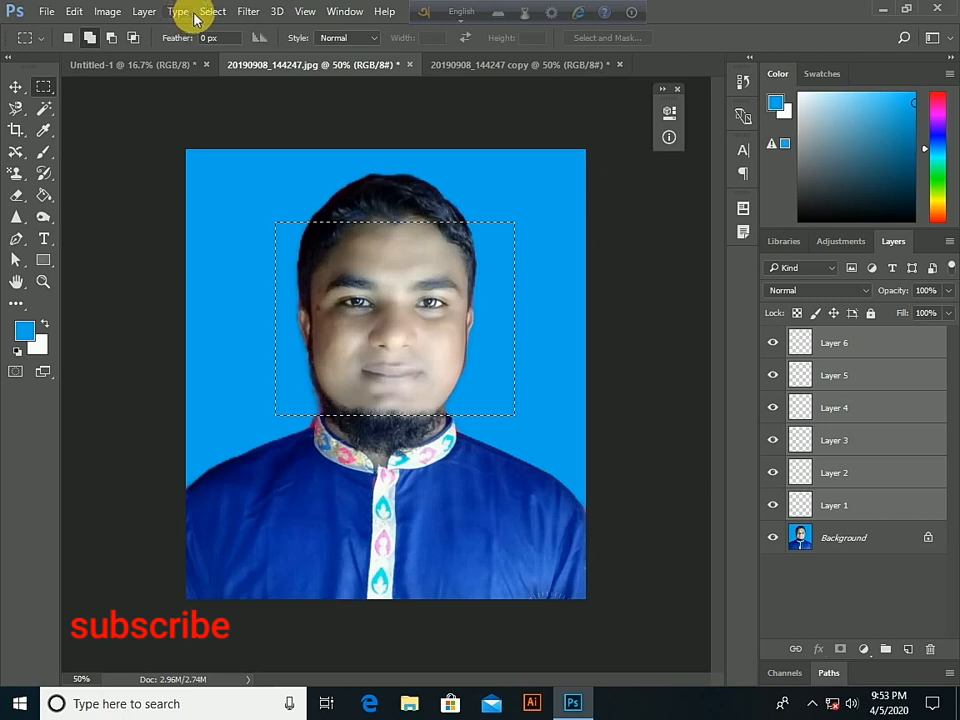
left_click(209, 13)
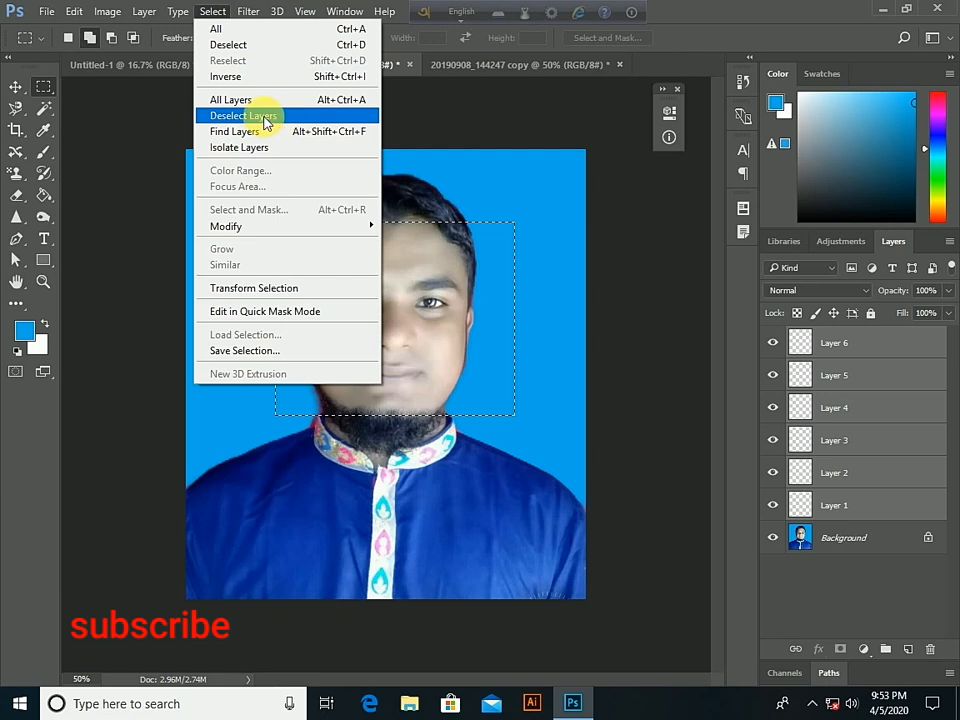
left_click(266, 122)
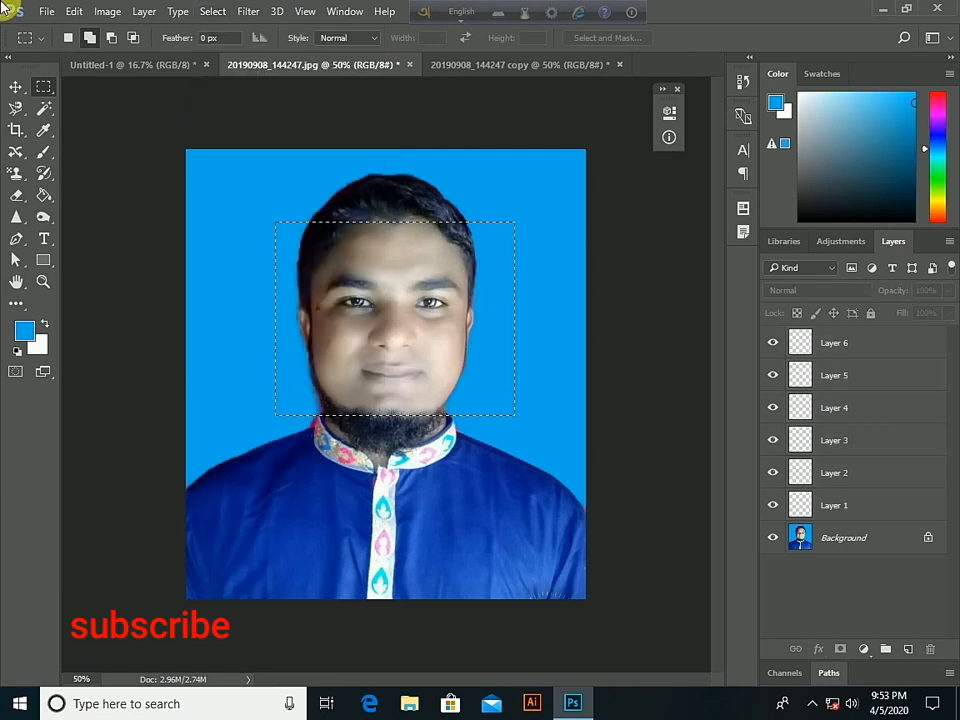
Switch the layer filter to searching by name with Find Layers, and review the remaining selection commands
left_click(213, 12)
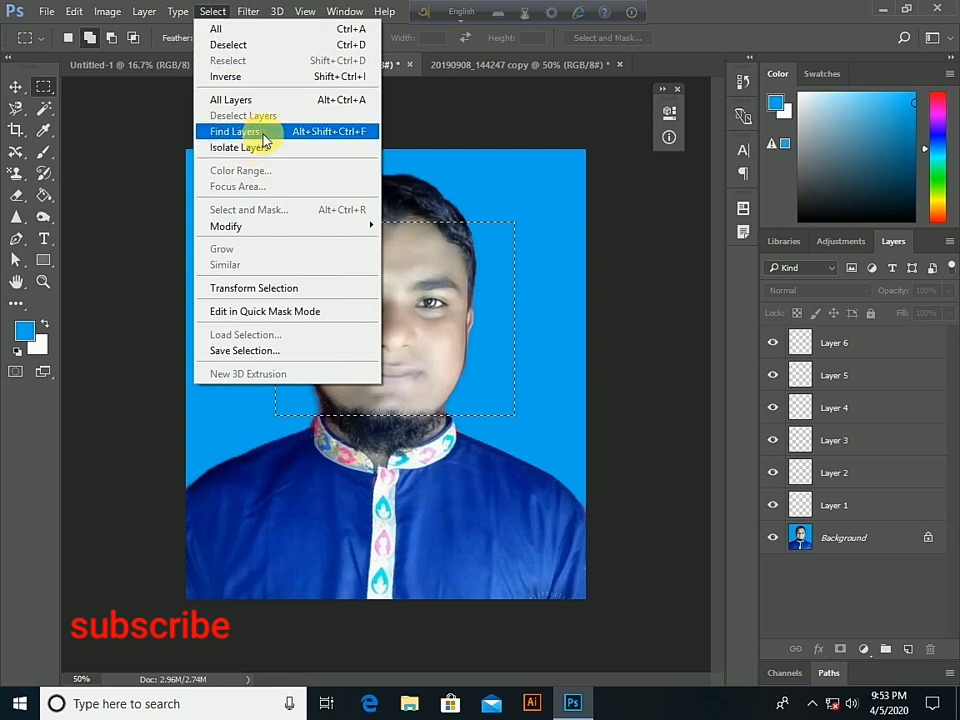
left_click(340, 138)
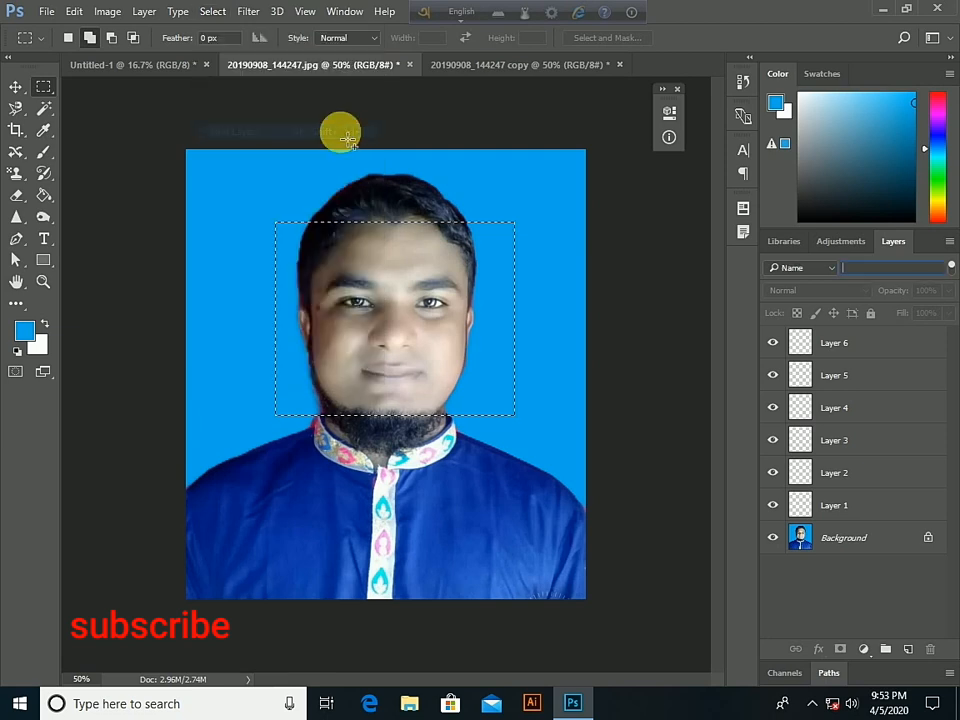
left_click(213, 11)
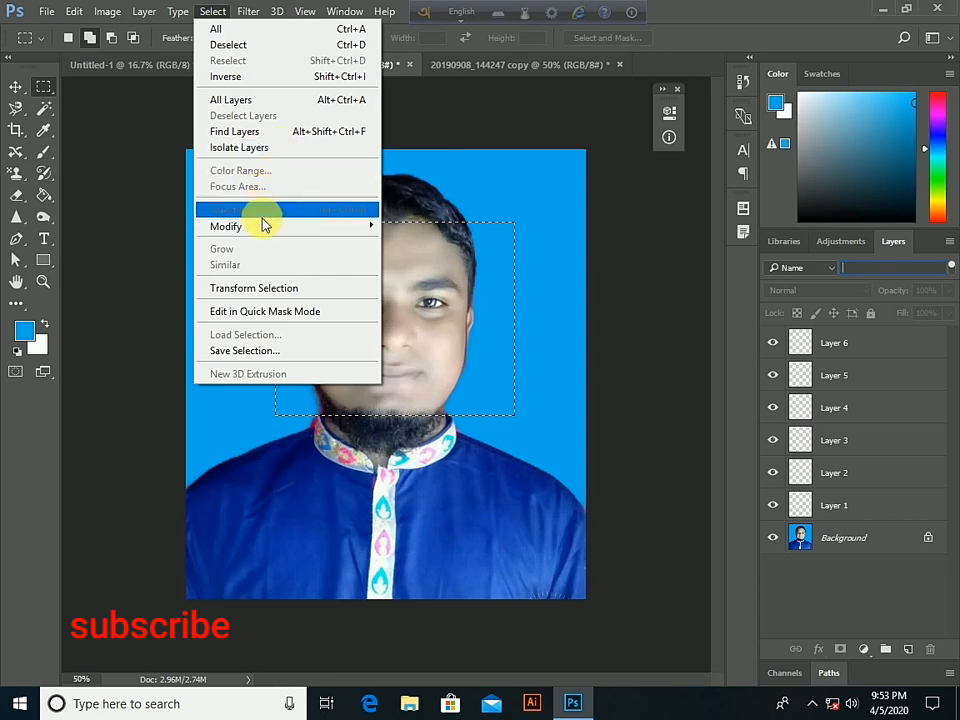
mouse_move(264, 236)
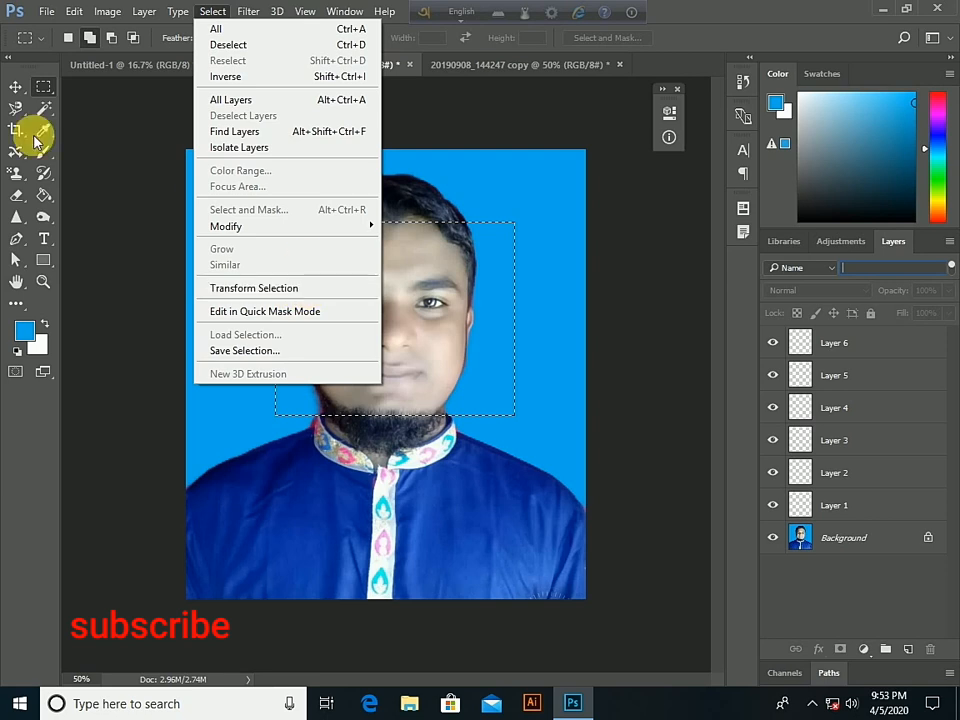
Try to move the selected face area with the Move tool while no layer is selected
left_click(16, 89)
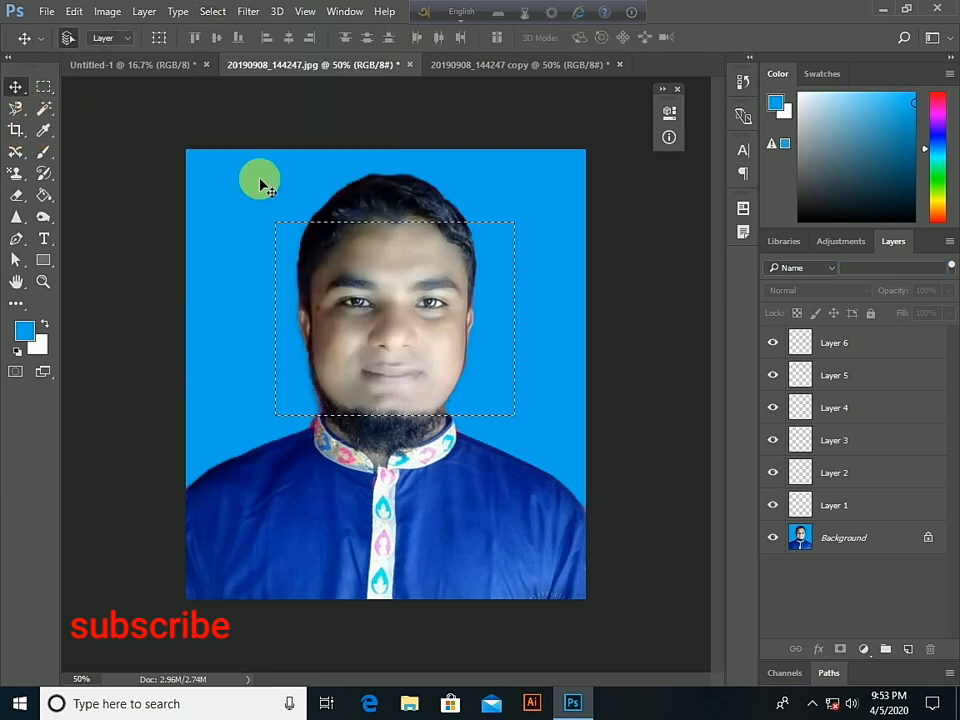
left_click(313, 222)
left_click(478, 274)
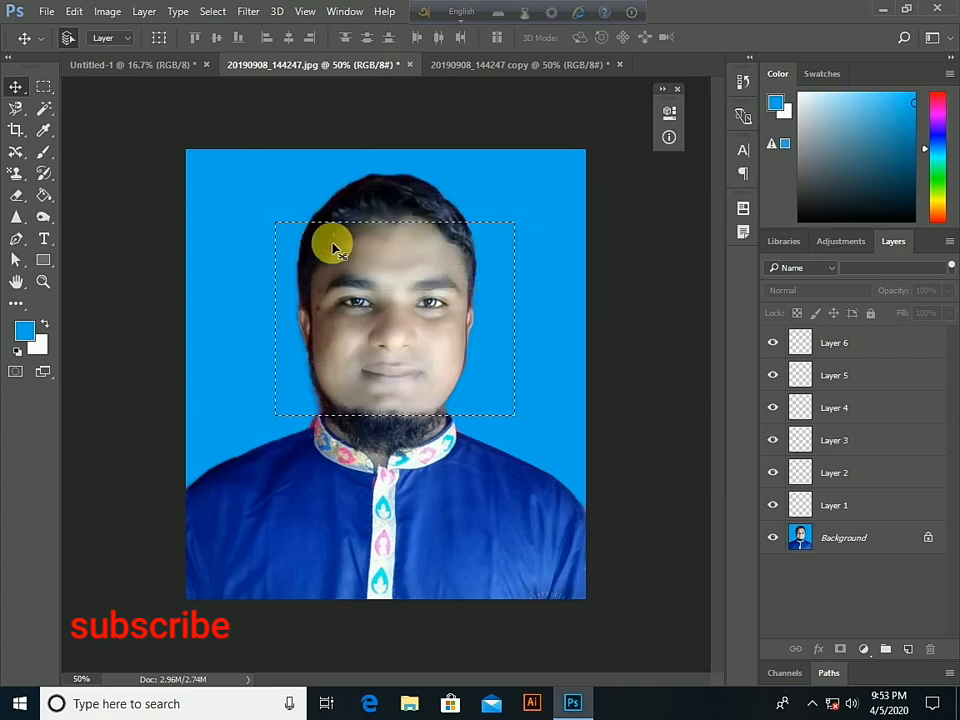
left_click_drag(309, 222, 298, 212)
left_click(478, 274)
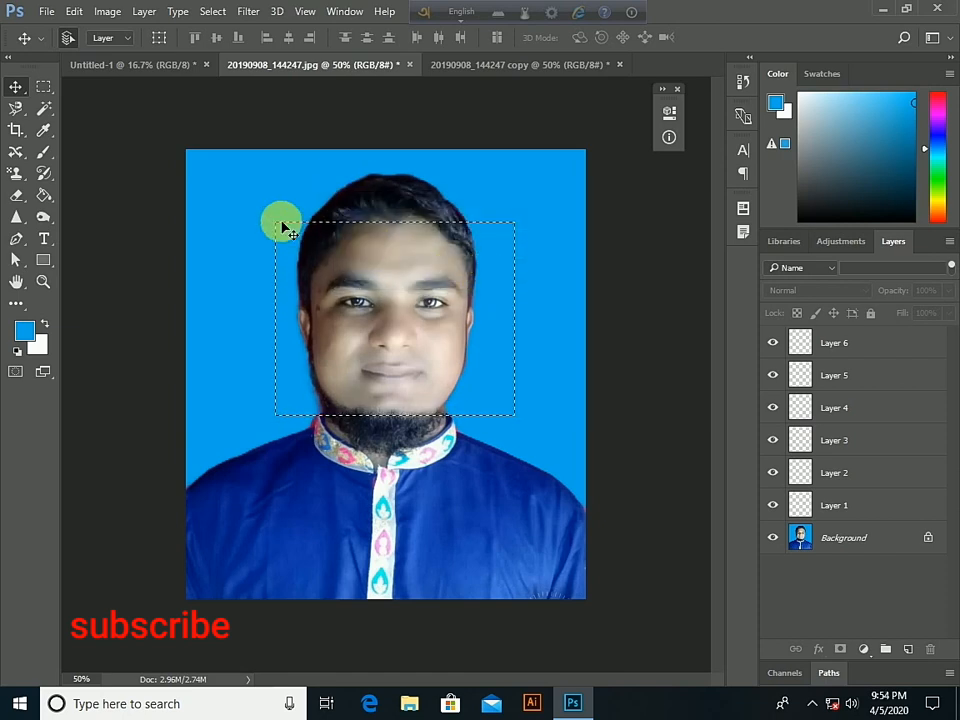
left_click(283, 228)
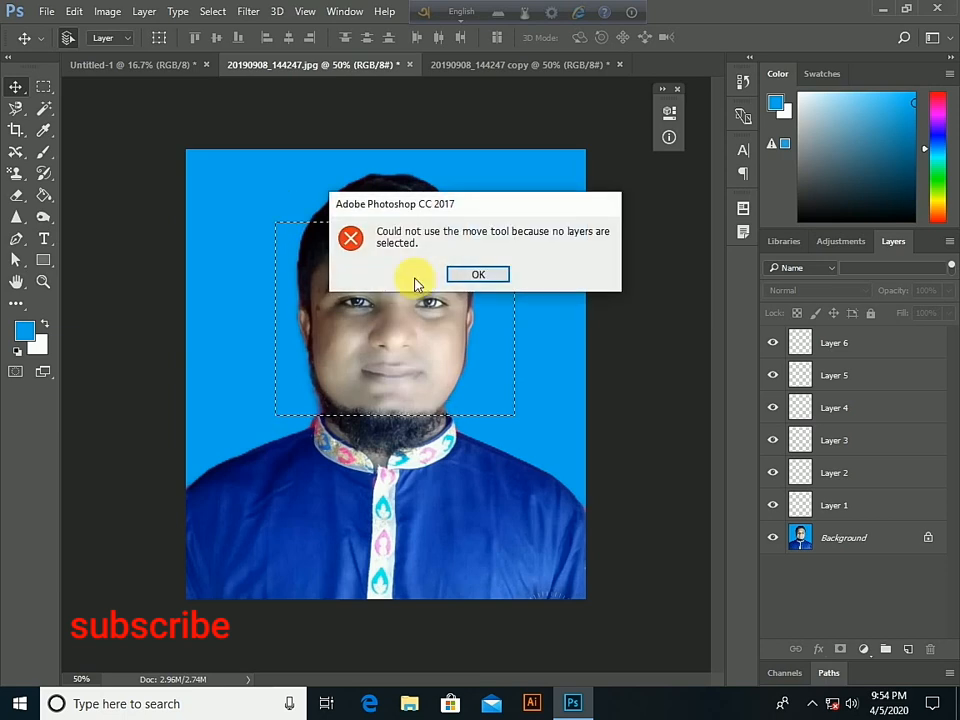
left_click(481, 277)
left_click(441, 302)
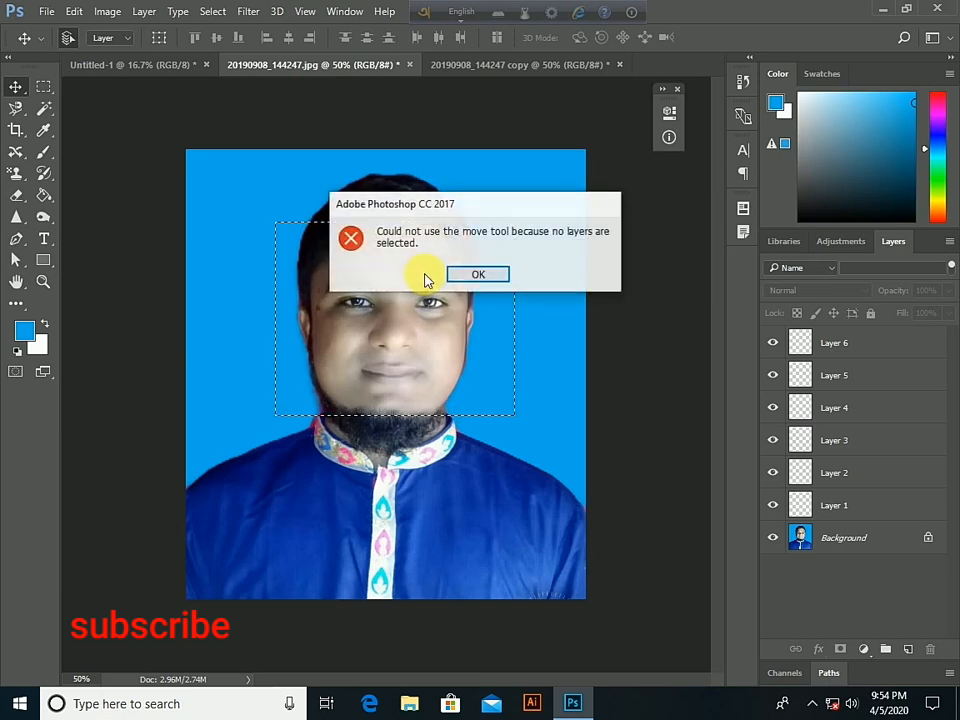
left_click(468, 276)
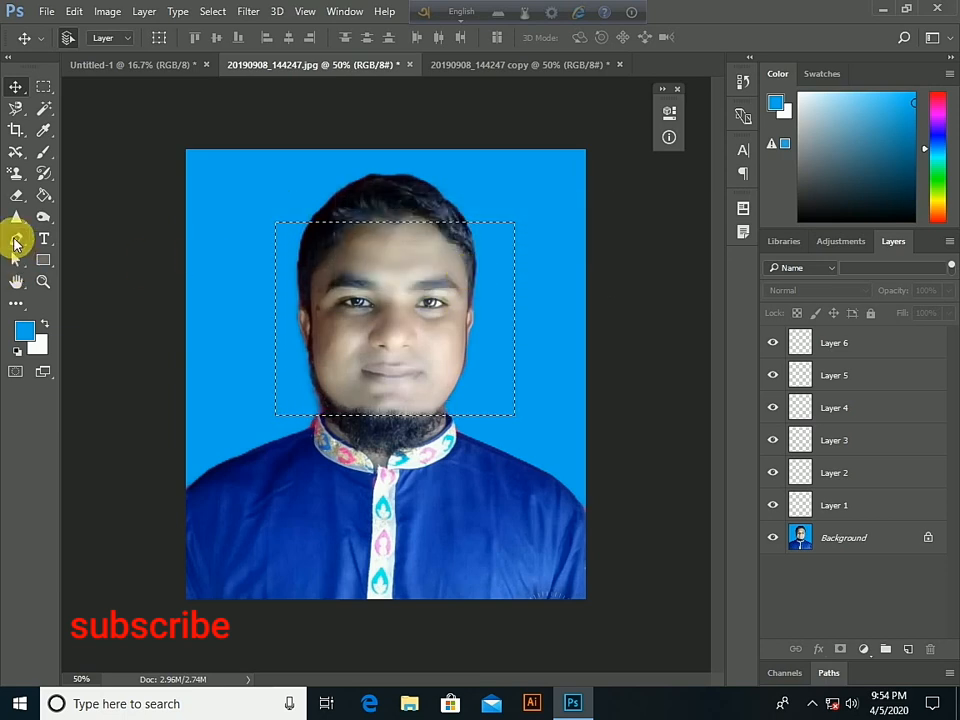
Unlock the Background layer into a regular layer, and try to move the selected face area with the Move tool
left_click(14, 262)
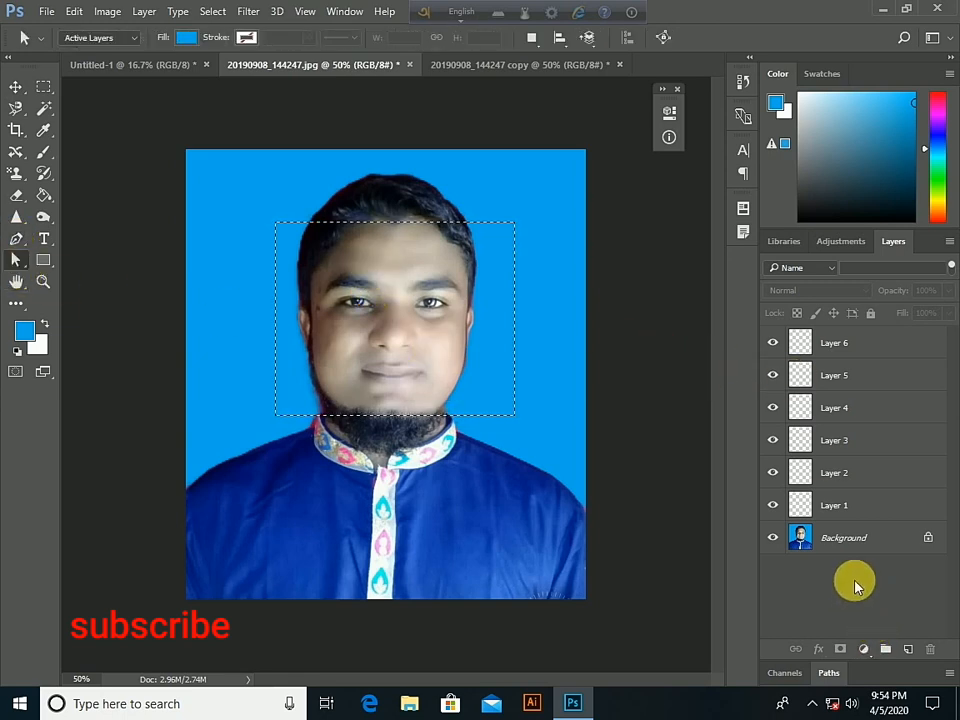
left_click(843, 545)
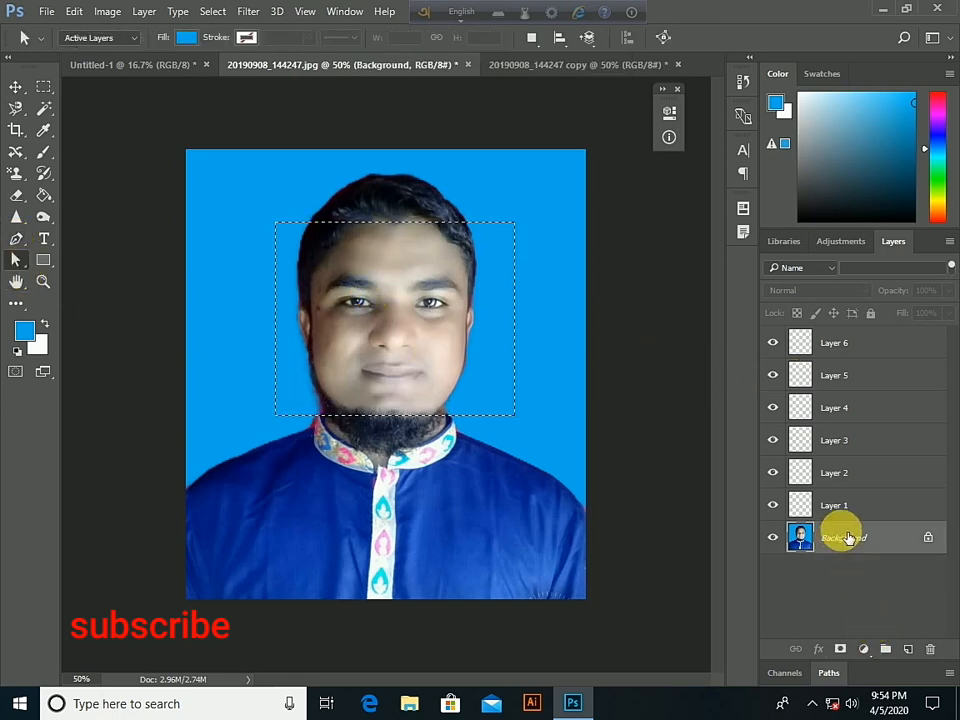
left_click(929, 540)
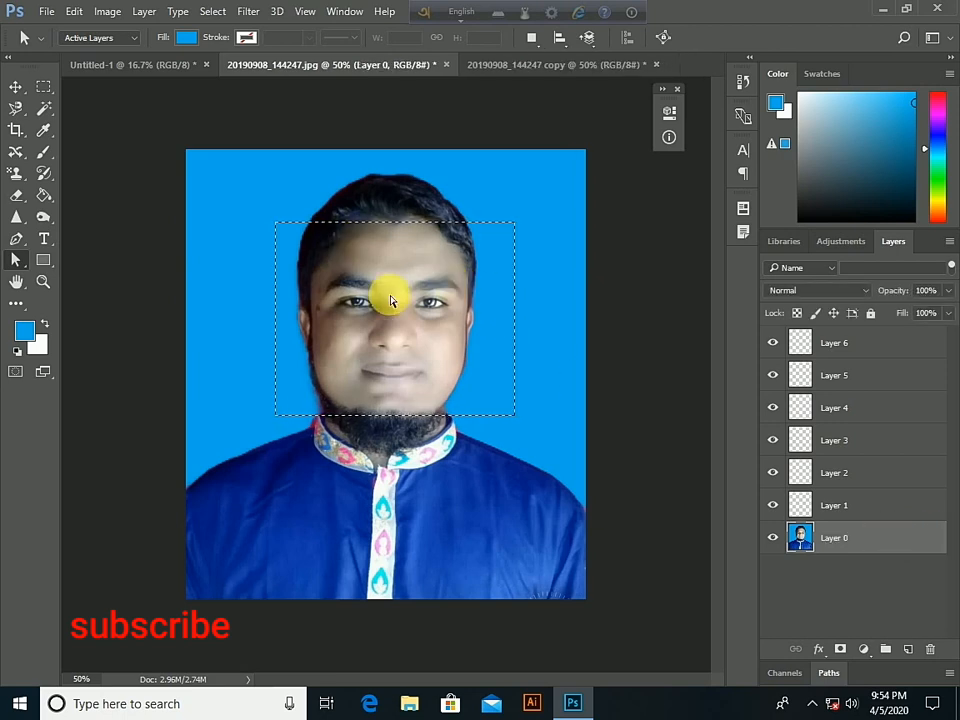
left_click(15, 86)
mouse_move(489, 306)
left_mouse_down()
mouse_move(435, 223)
mouse_move(487, 302)
mouse_move(443, 318)
mouse_move(471, 300)
left_mouse_up()
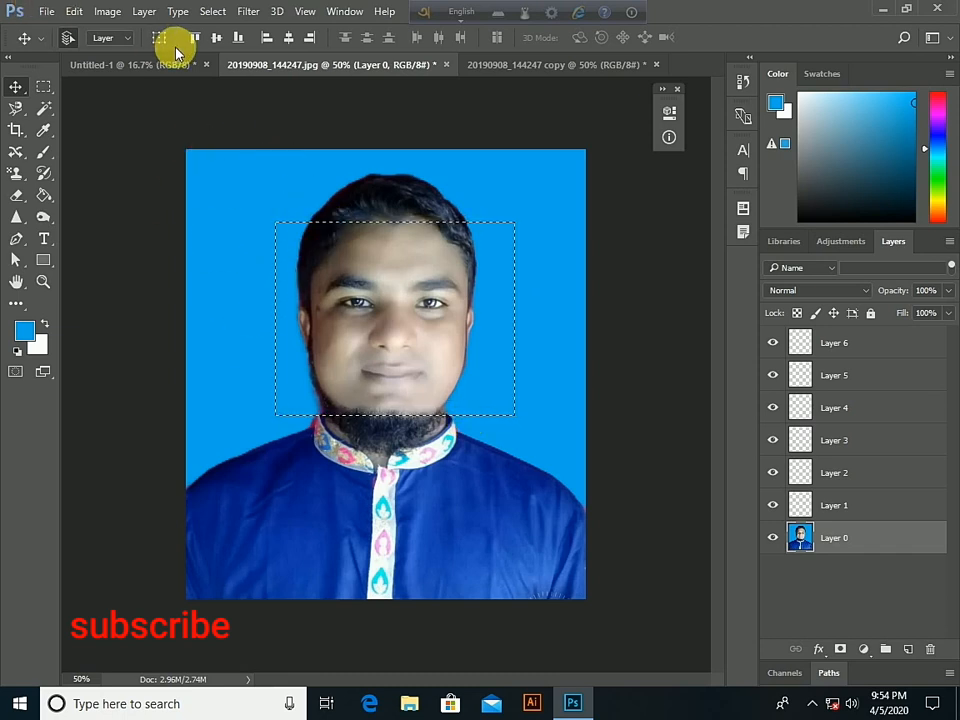
Transform the selection outline to 118.14% height, centred at X 480 px and Y 456.5 px over the face and collar, and apply it
left_click(208, 12)
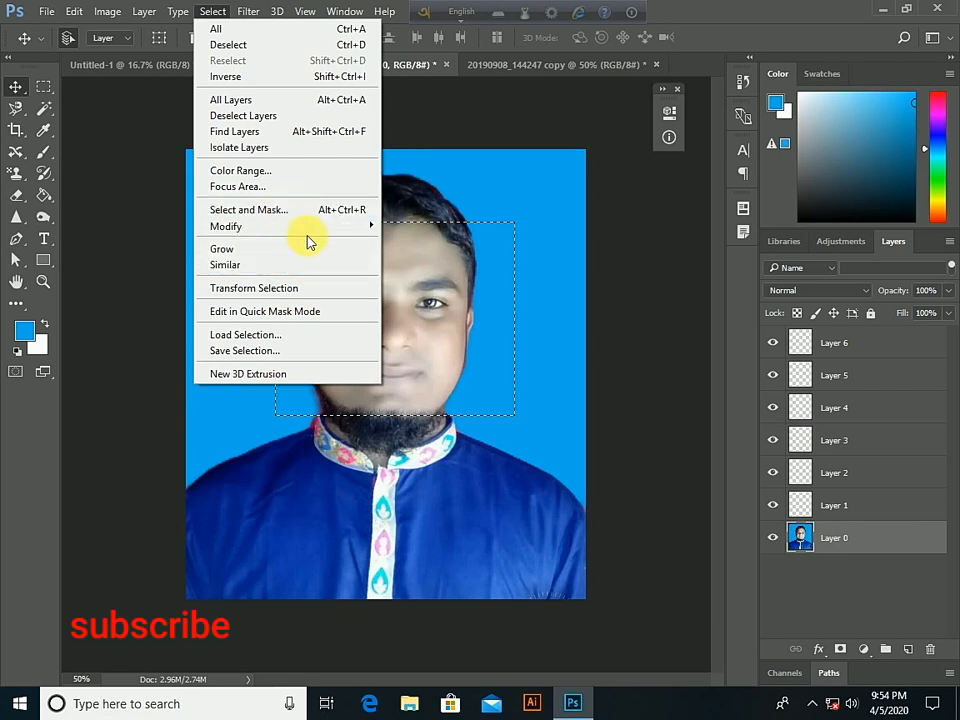
mouse_move(311, 231)
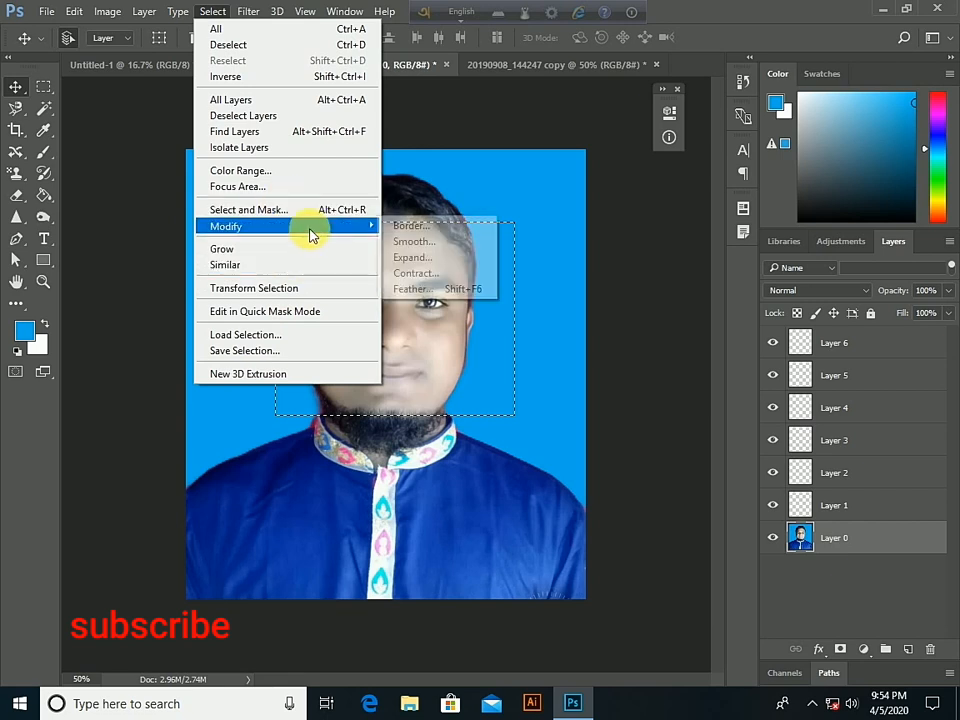
left_click(304, 293)
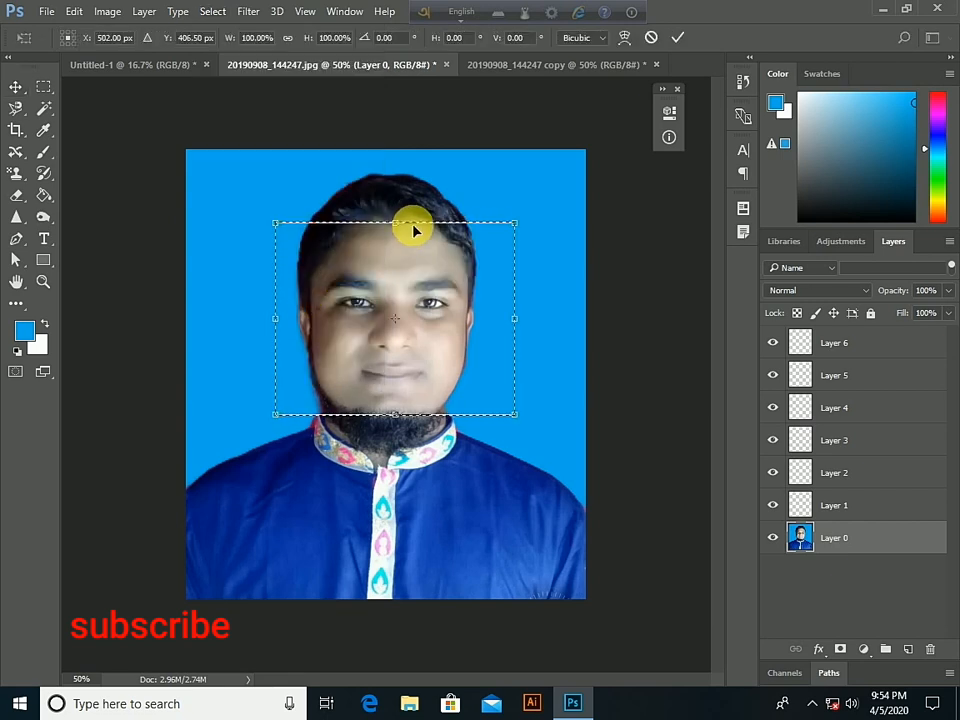
mouse_move(420, 228)
left_mouse_down()
mouse_move(414, 193)
mouse_move(369, 169)
mouse_move(354, 204)
mouse_move(410, 272)
mouse_move(409, 204)
mouse_move(414, 227)
left_mouse_up()
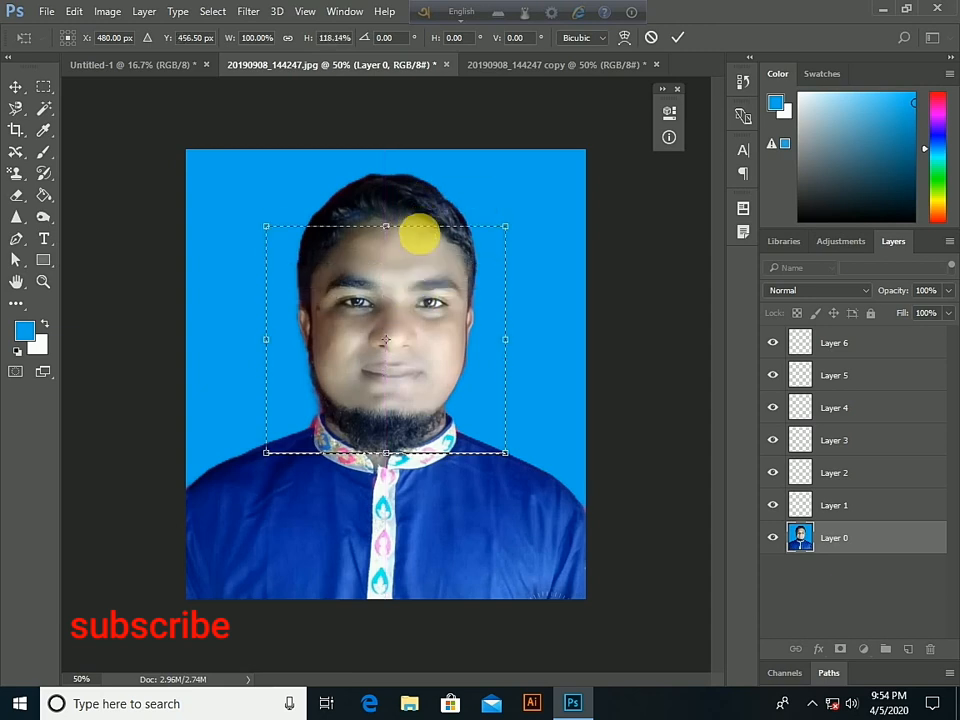
left_click(212, 12)
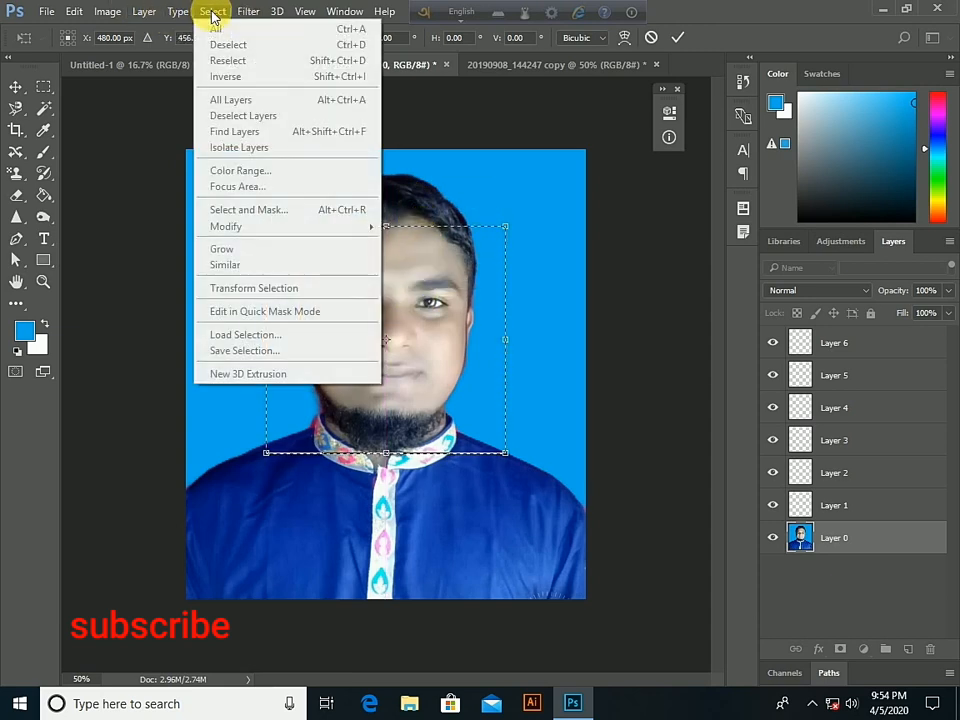
left_click(450, 190)
left_click(15, 90)
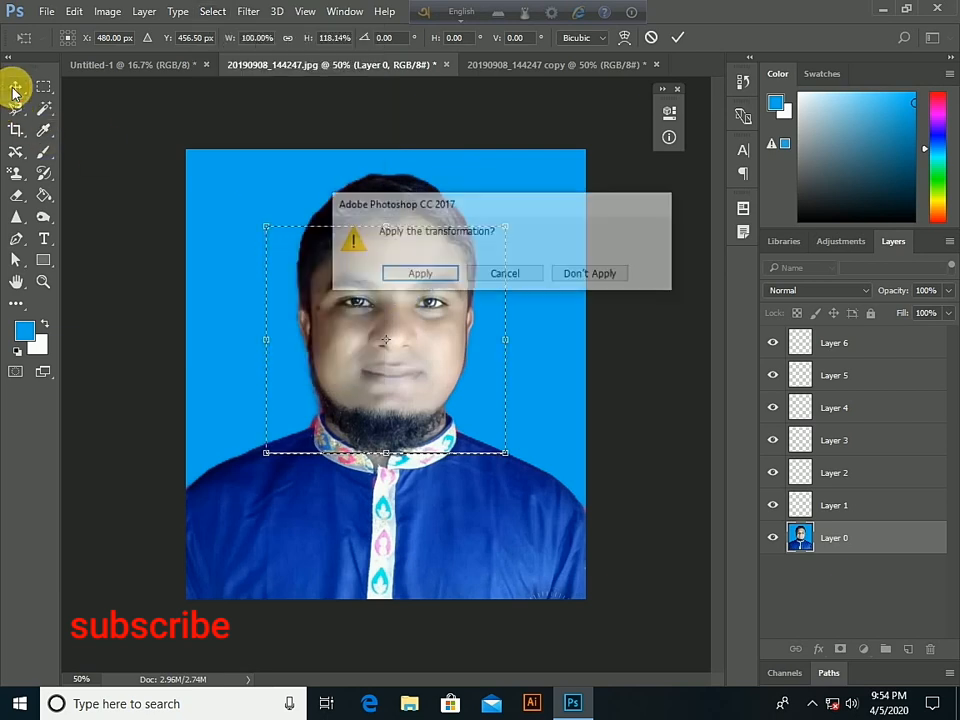
left_click(417, 276)
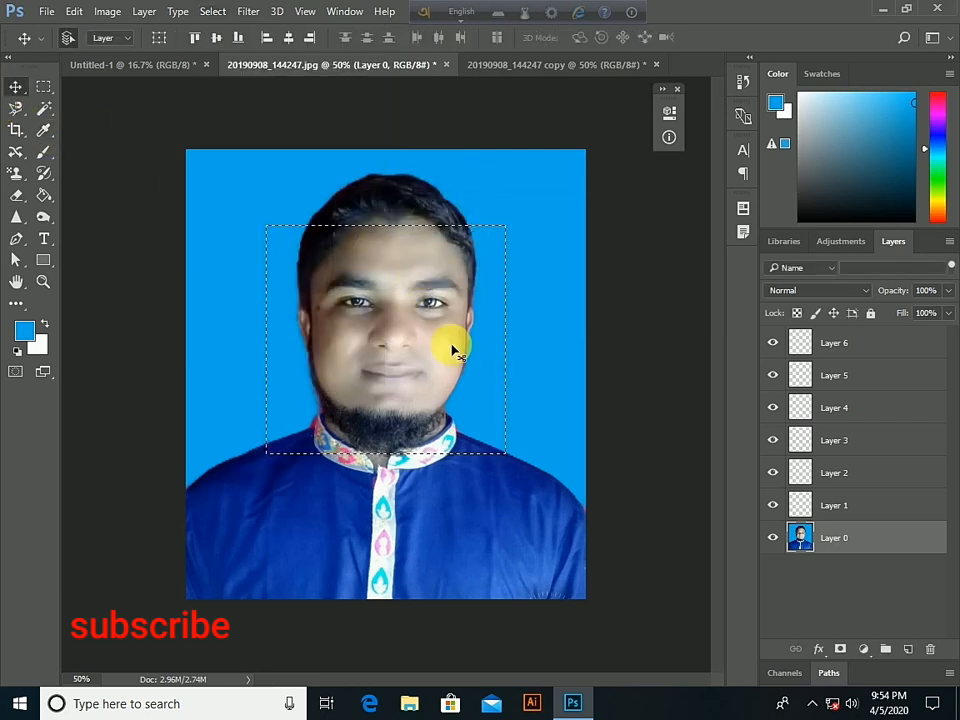
Examine the remaining selection commands, the filter categories such as Blur, Distort and Pixelate, and the Transform commands for editing
left_click(185, 20)
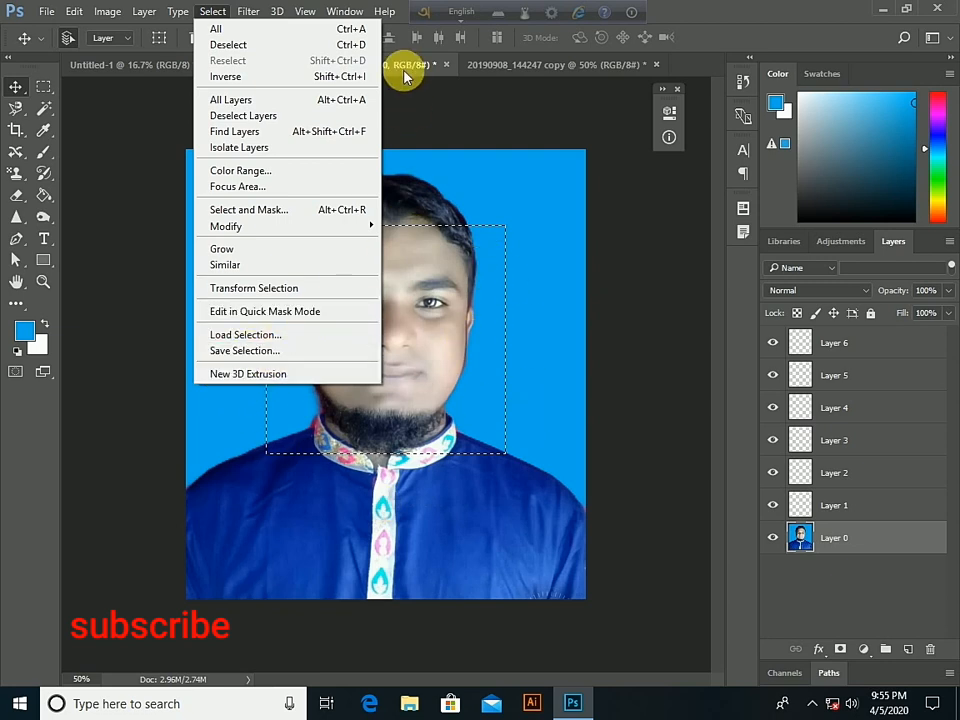
left_click(428, 103)
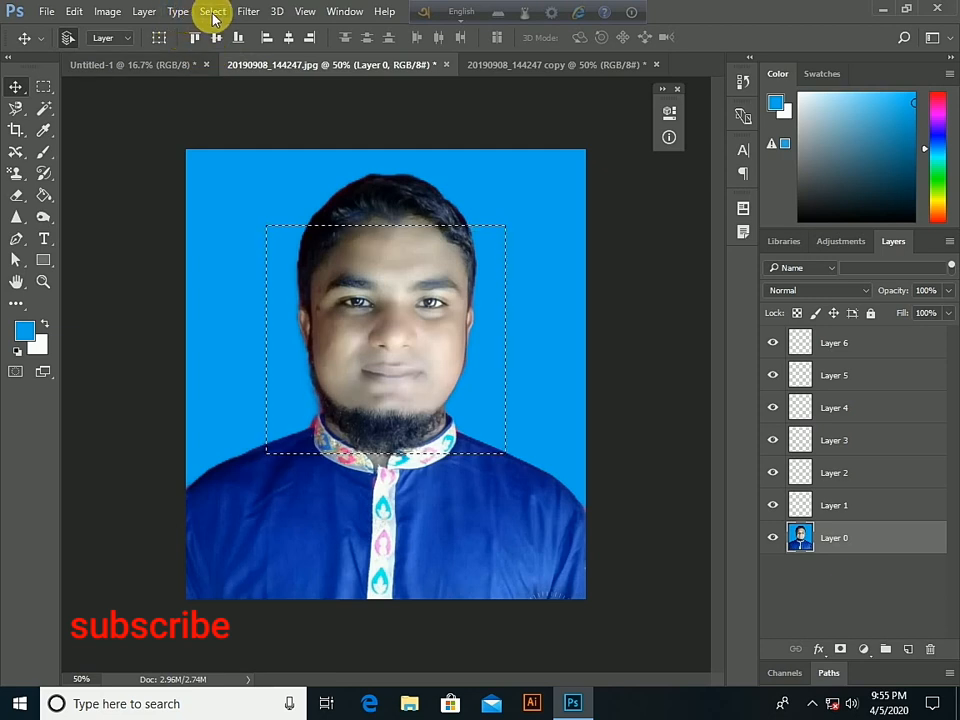
left_click(249, 18)
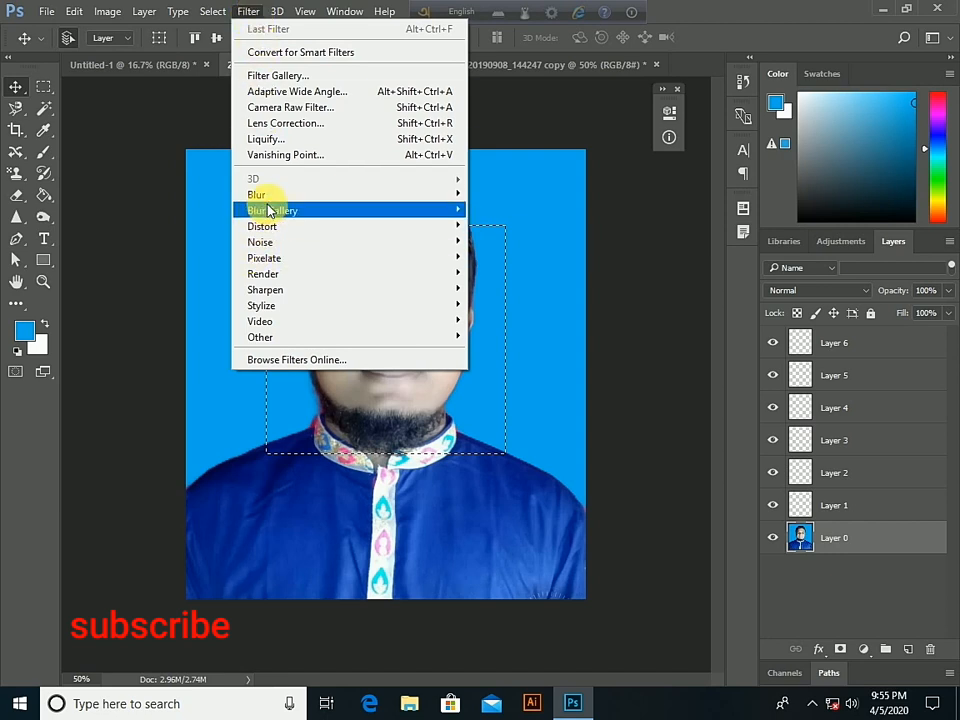
mouse_move(267, 199)
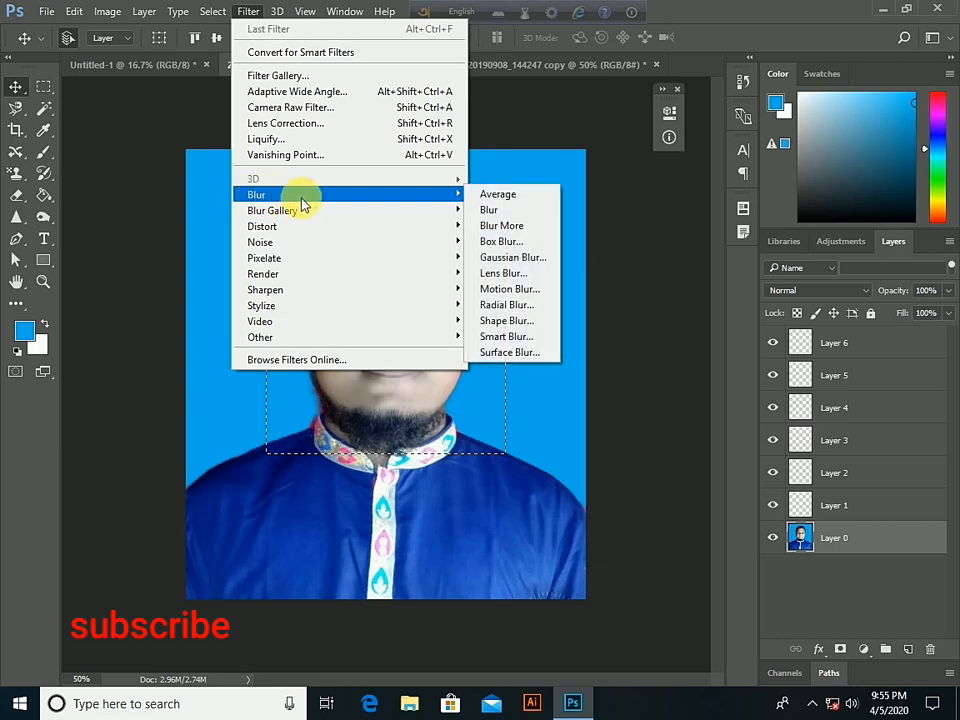
mouse_move(287, 231)
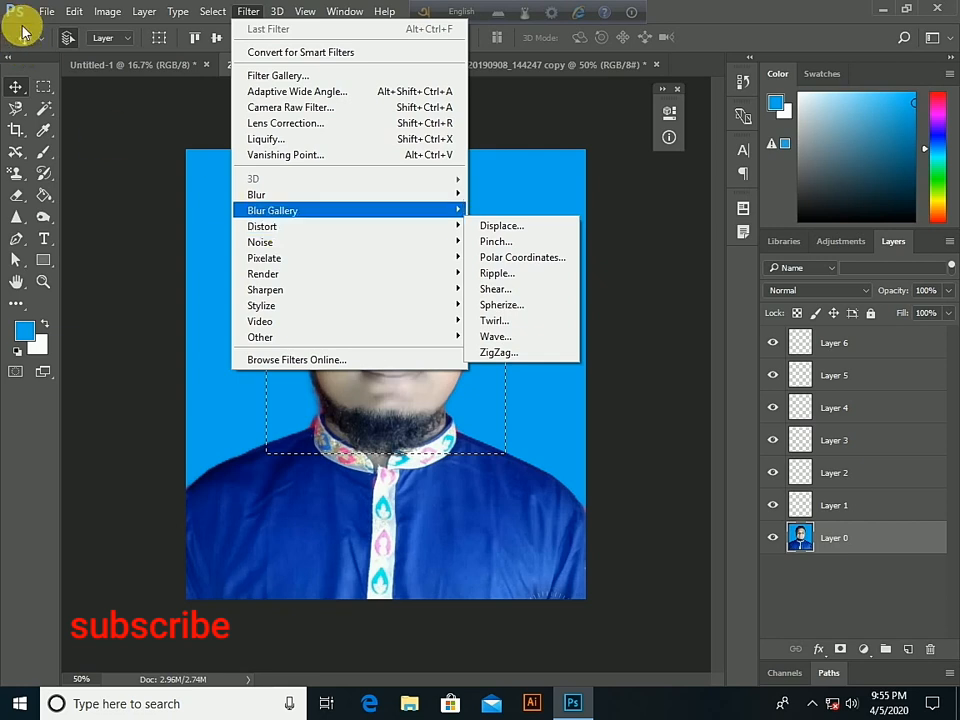
mouse_move(70, 14)
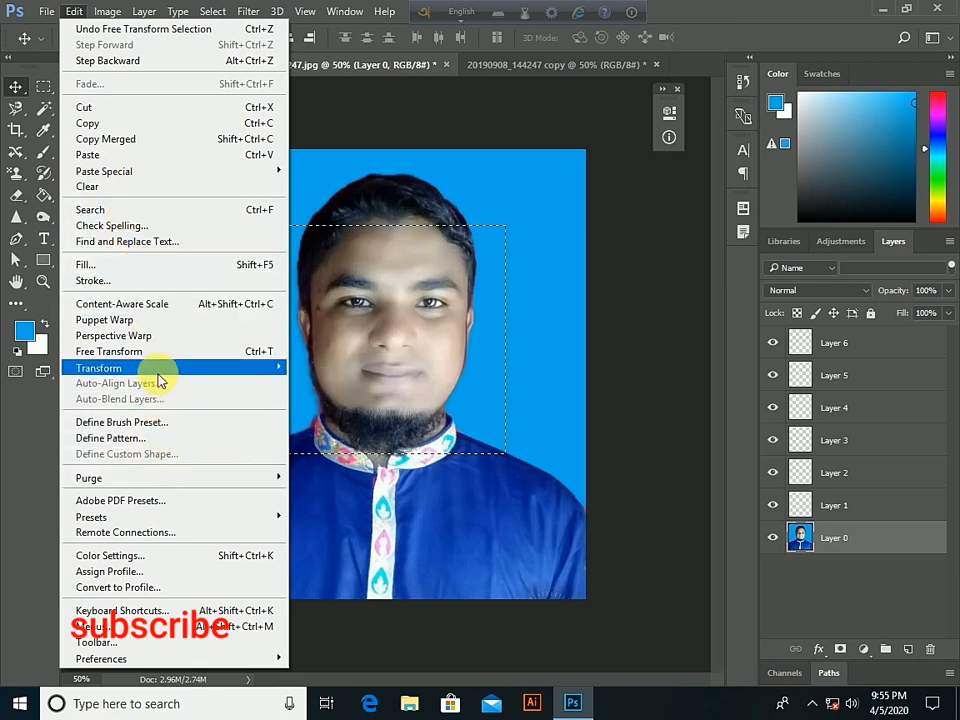
mouse_move(262, 368)
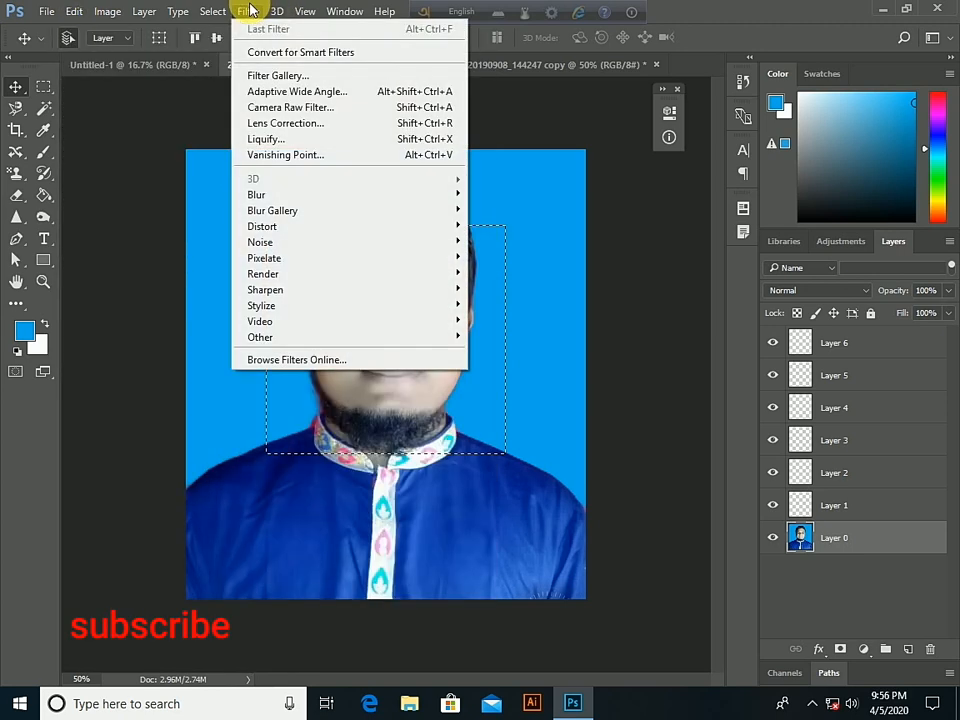
mouse_move(251, 11)
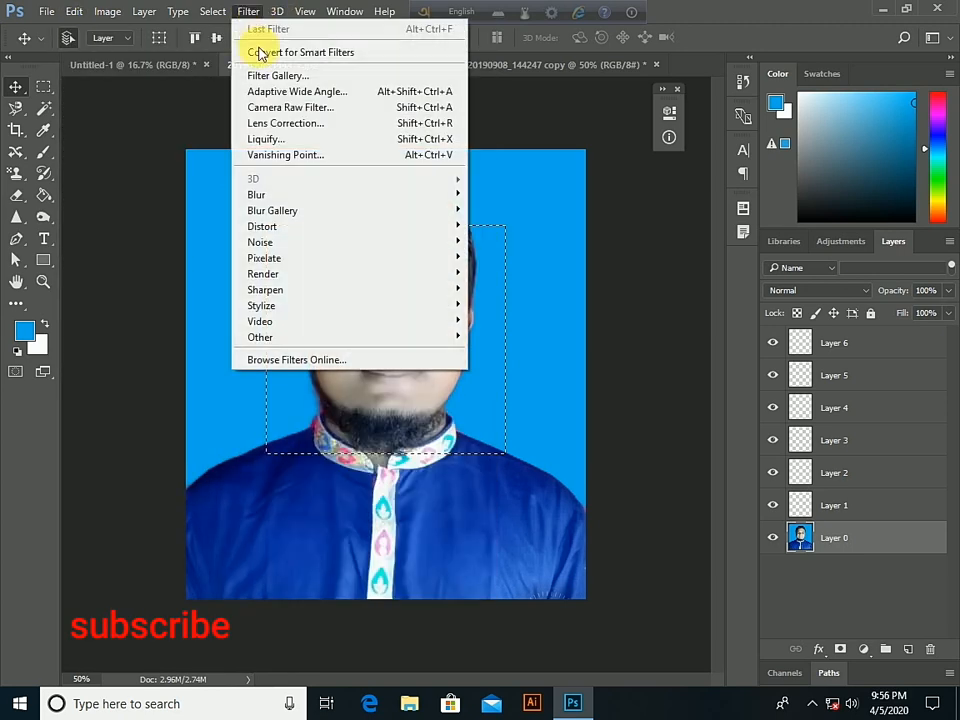
mouse_move(290, 266)
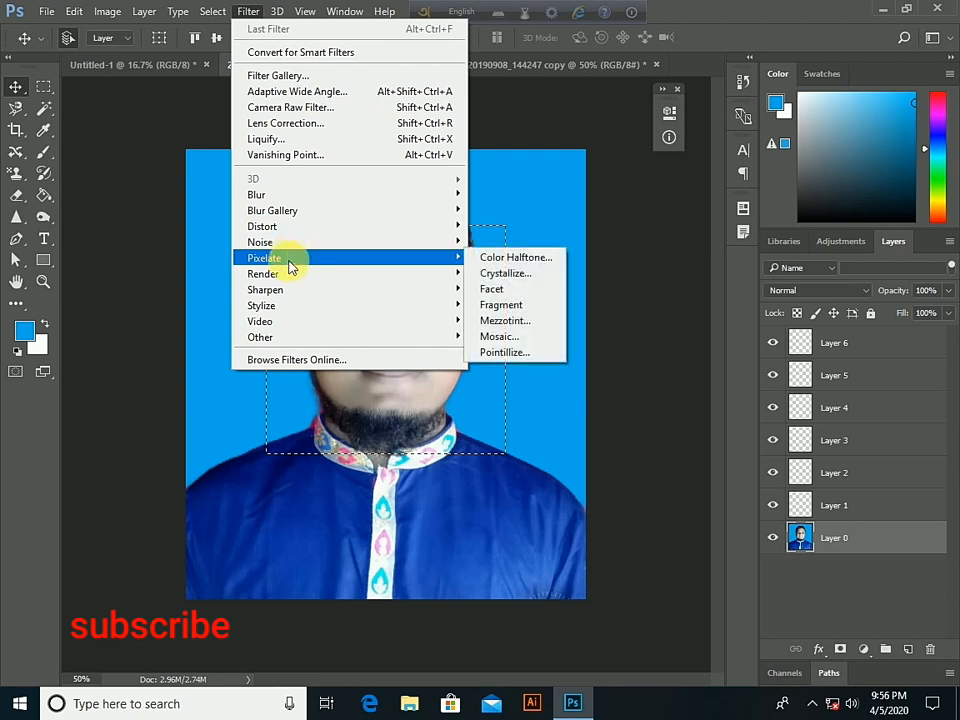
mouse_move(291, 290)
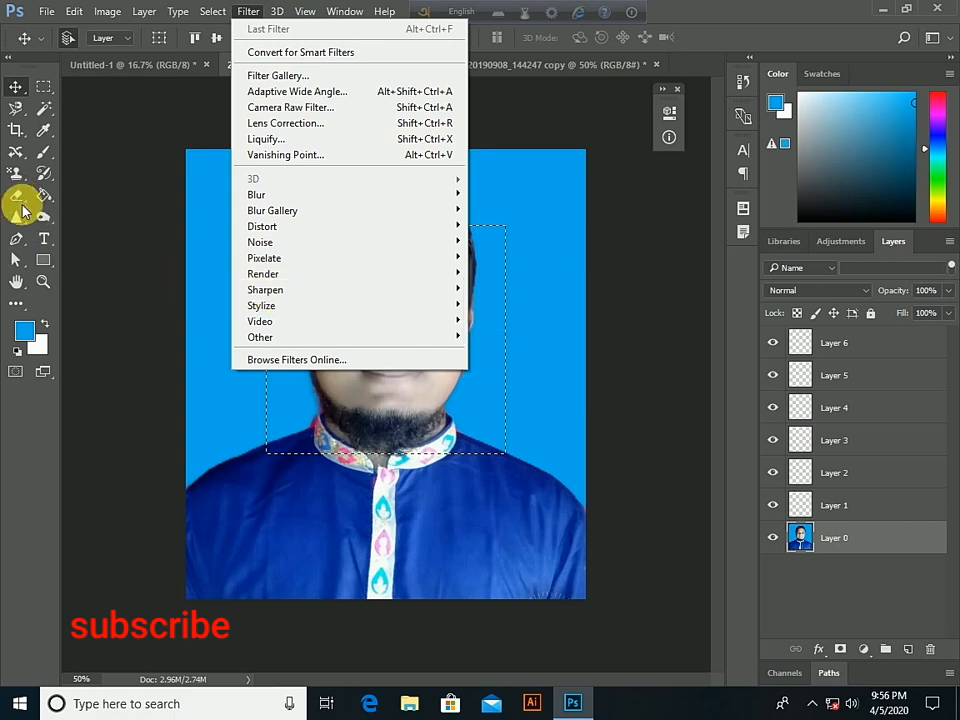
Switch from the Sharpen Tool to the Blur Tool, and show the related retouching tools in its group
left_click(18, 220)
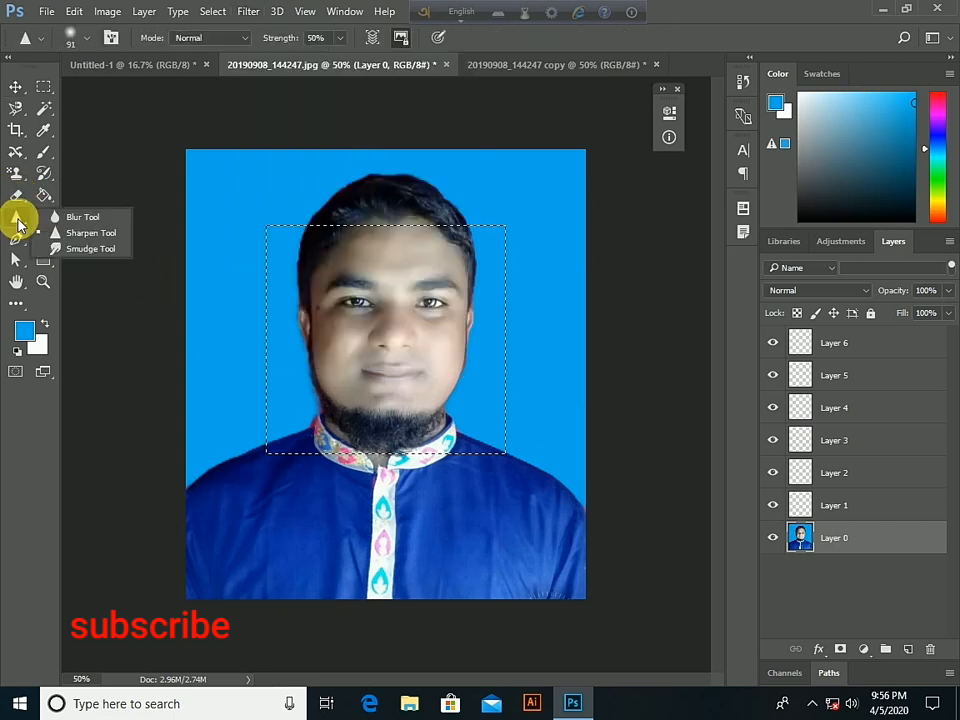
left_click(82, 216)
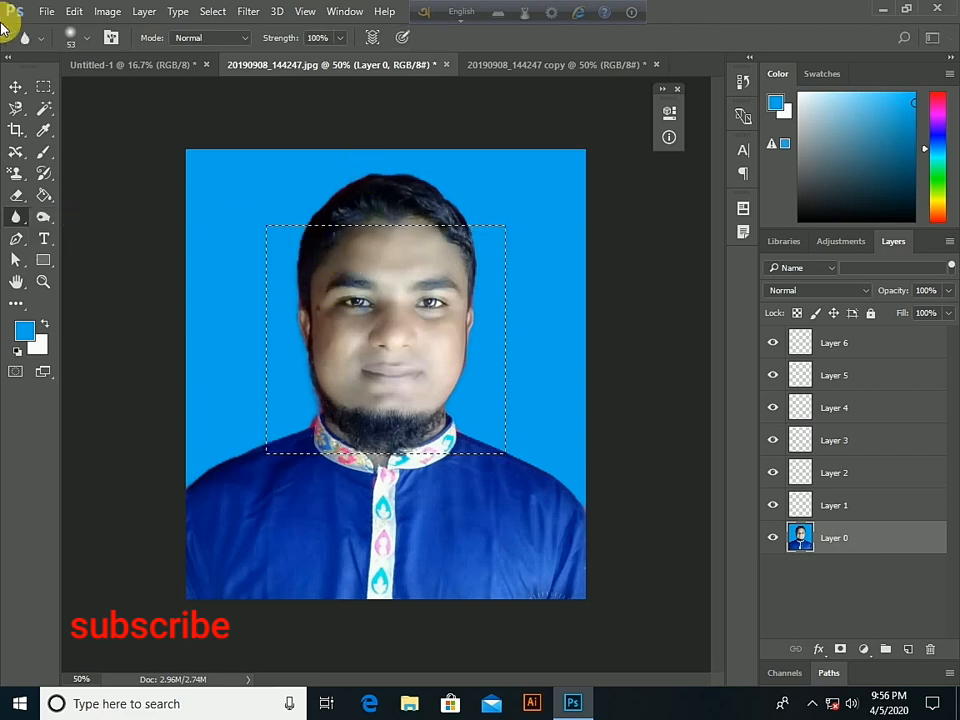
left_click(15, 224)
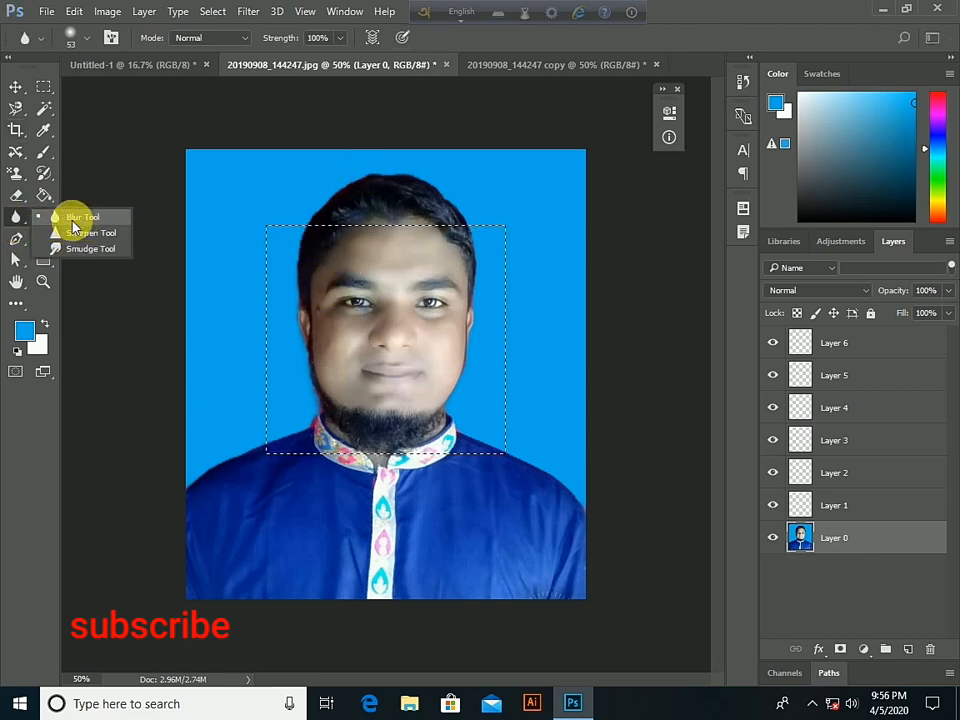
Review the remaining filter categories and the available 3D commands
left_click(249, 12)
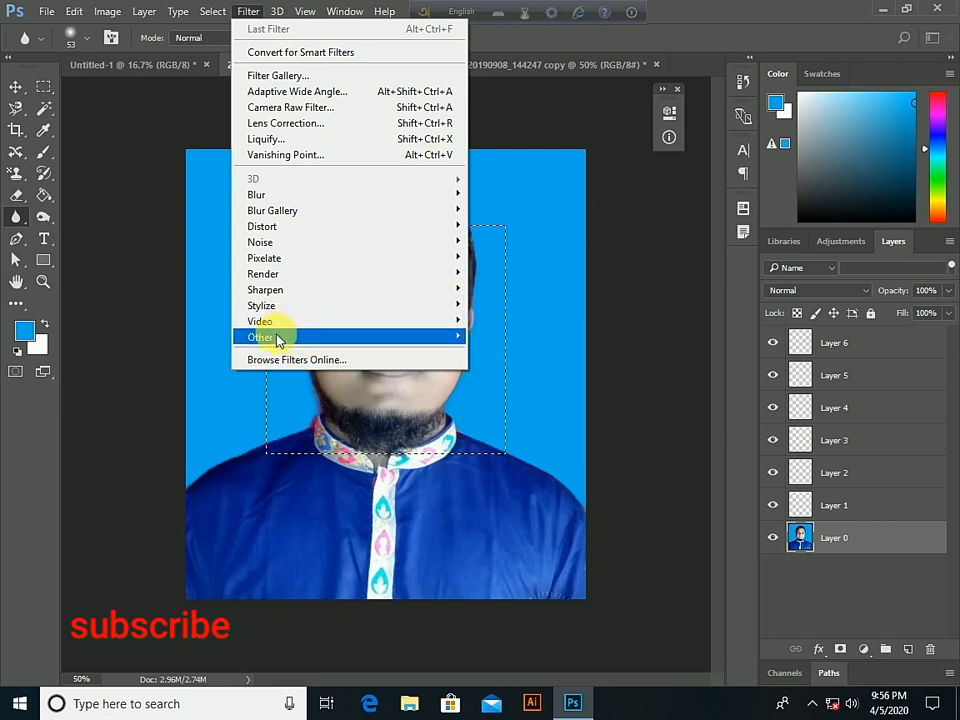
mouse_move(275, 10)
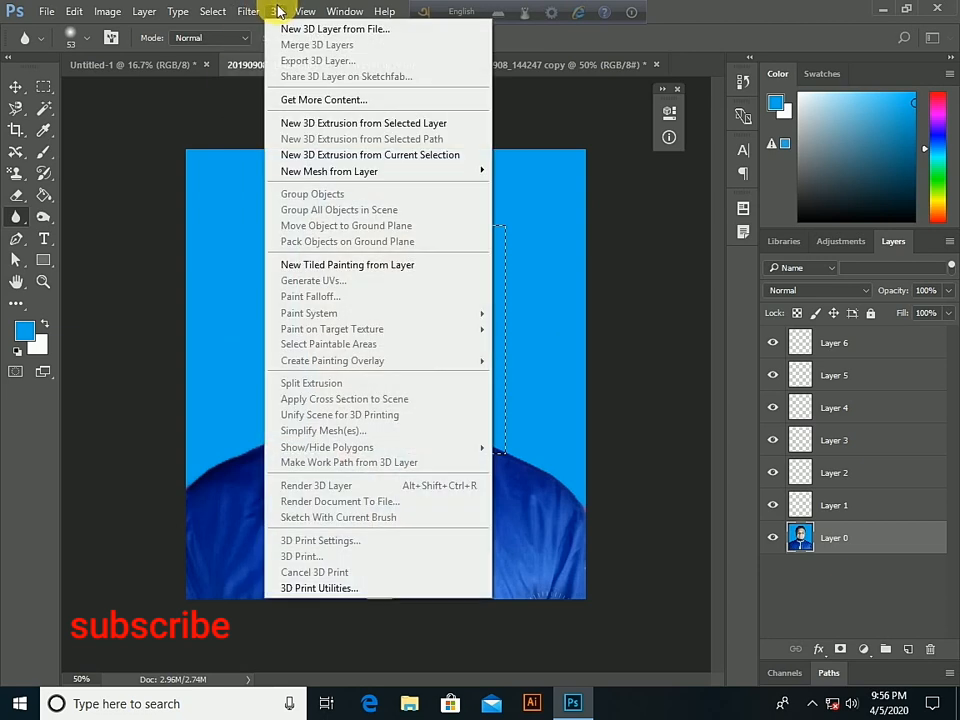